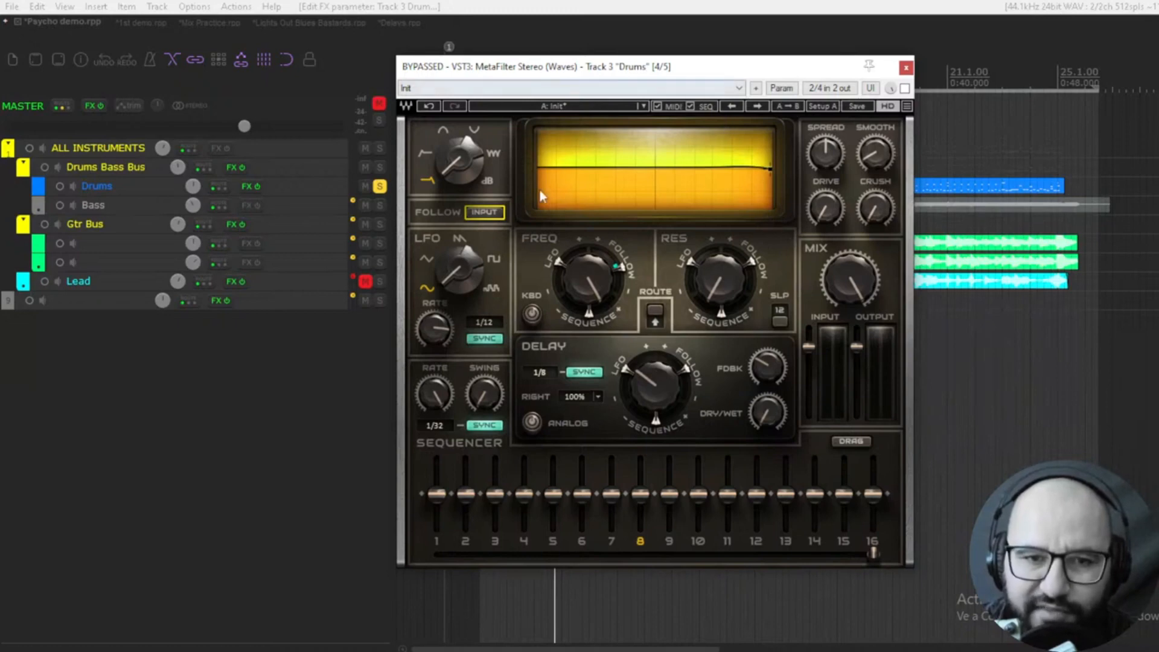
# Start playback of the soloed drums and lower the low-pass filter's cutoff frequency
pyautogui.click(454, 170)
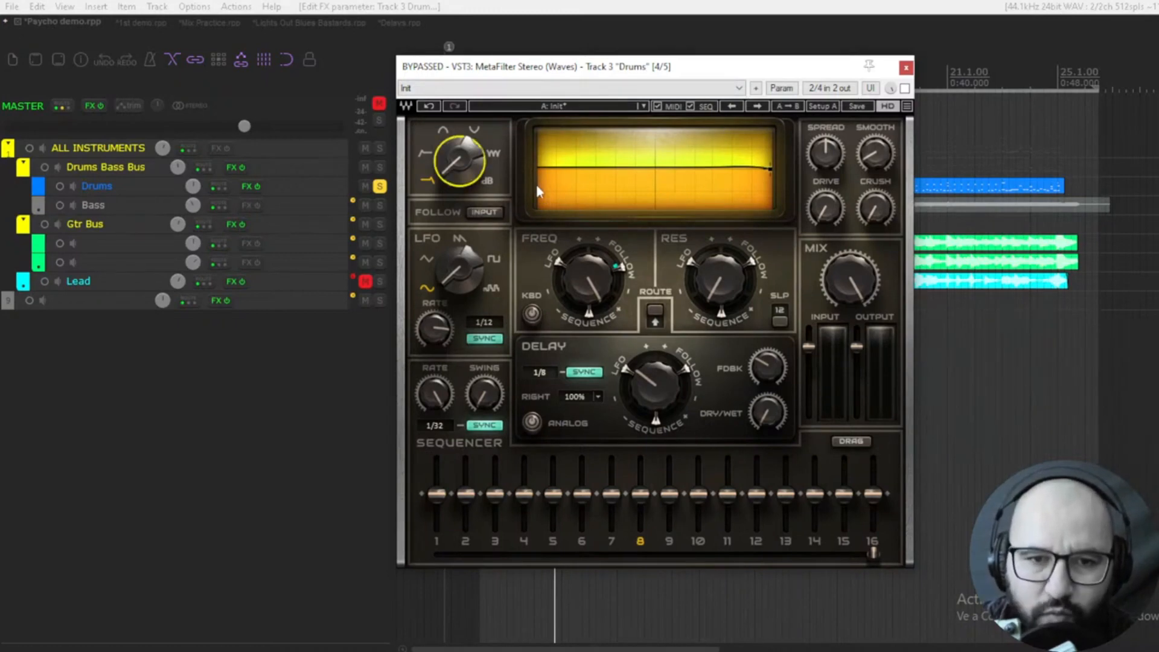
pyautogui.press('space')
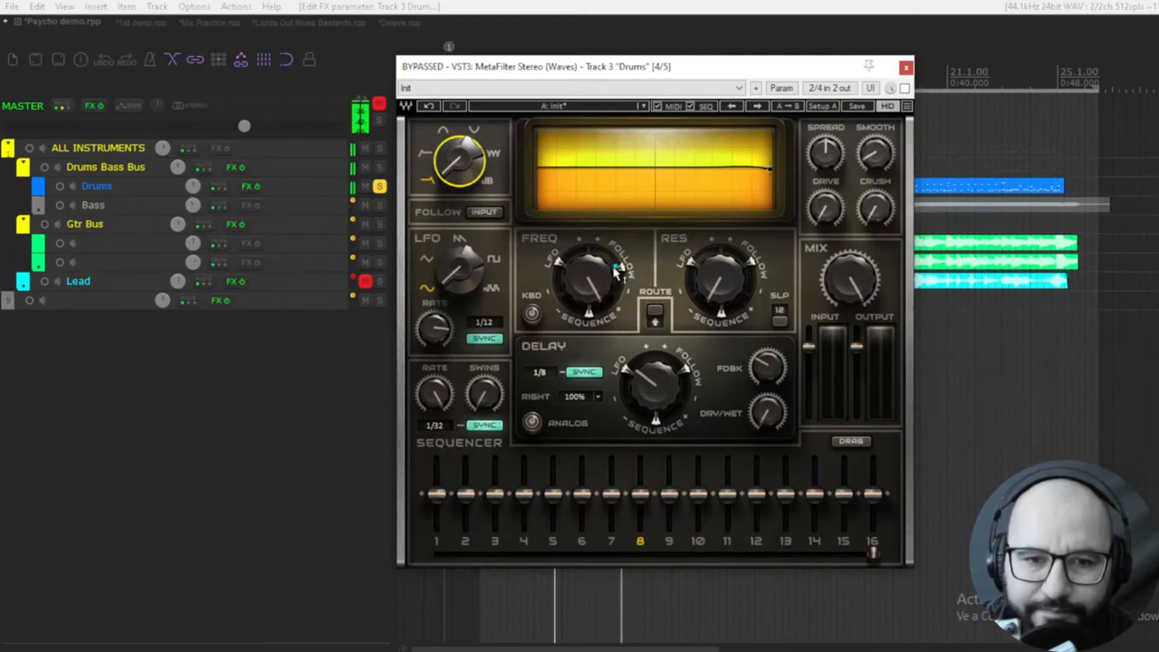
pyautogui.moveTo(599, 274)
pyautogui.mouseDown()
pyautogui.moveTo(599, 243)
pyautogui.moveTo(590, 289)
pyautogui.mouseUp()
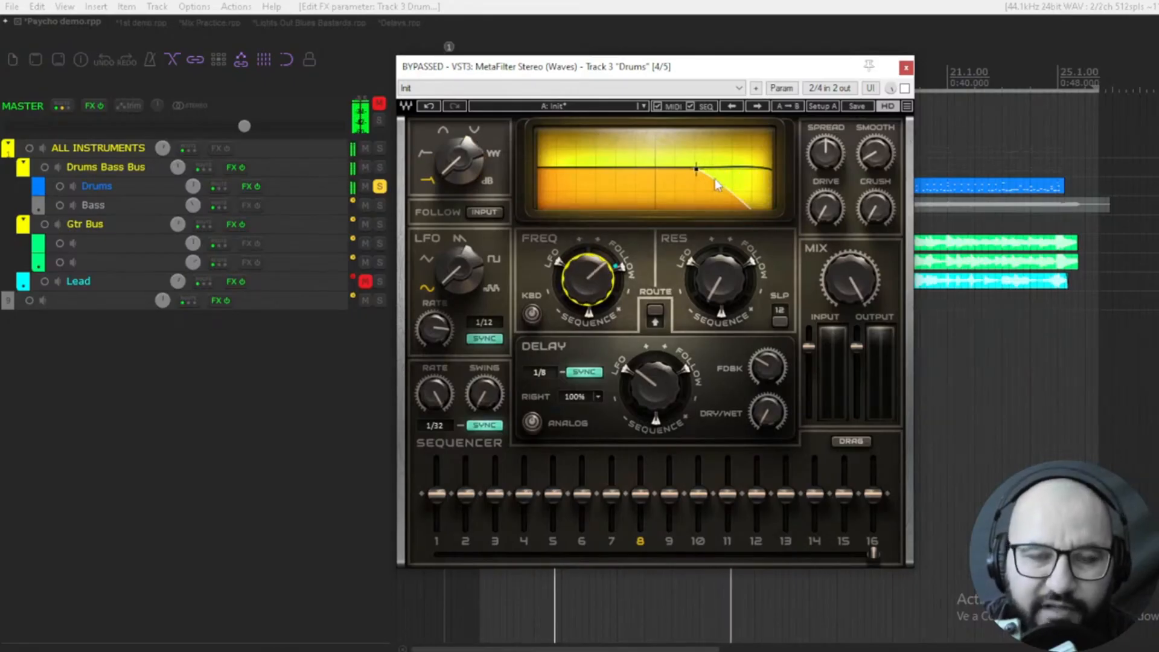
# Audition the band-pass, comb and gain filter types on the drums, returning to the low-pass type
pyautogui.moveTo(458, 162)
pyautogui.mouseDown()
pyautogui.moveTo(459, 138)
pyautogui.moveTo(465, 180)
pyautogui.mouseUp()
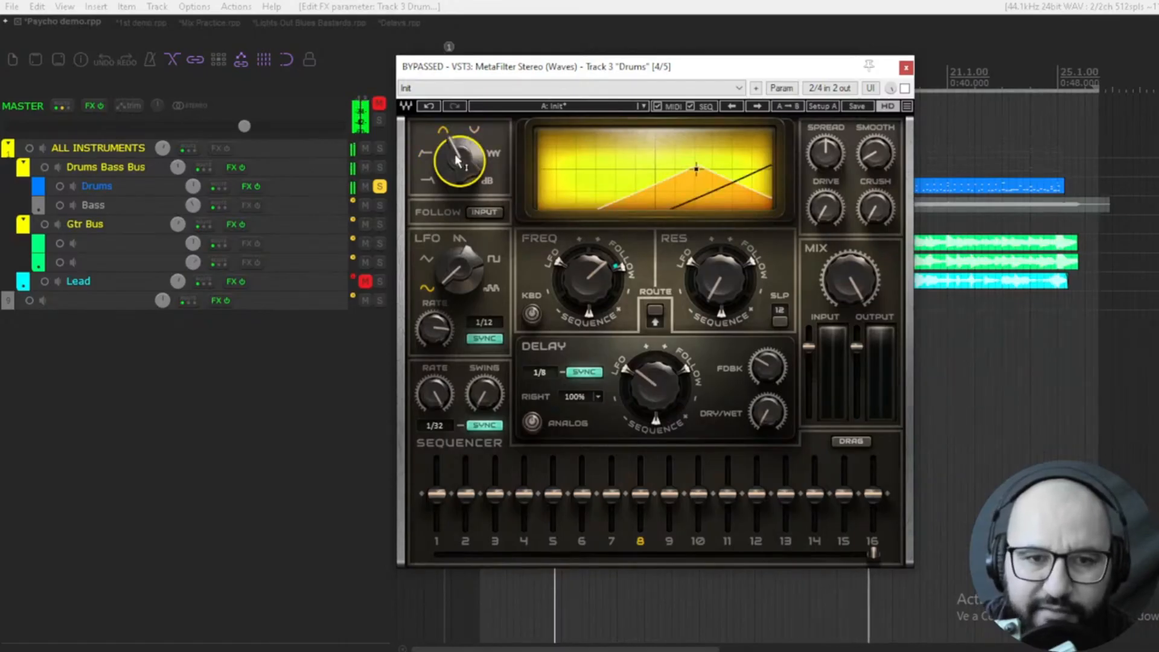
pyautogui.moveTo(465, 180); pyautogui.dragTo(463, 148)
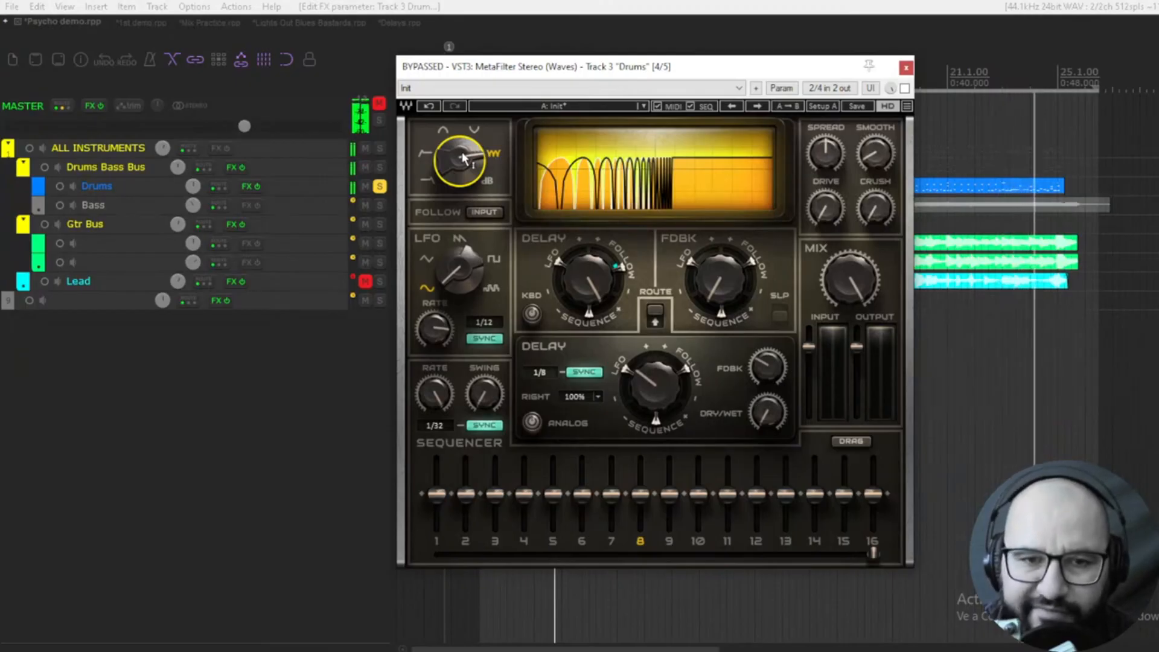
pyautogui.moveTo(462, 158); pyautogui.dragTo(463, 144)
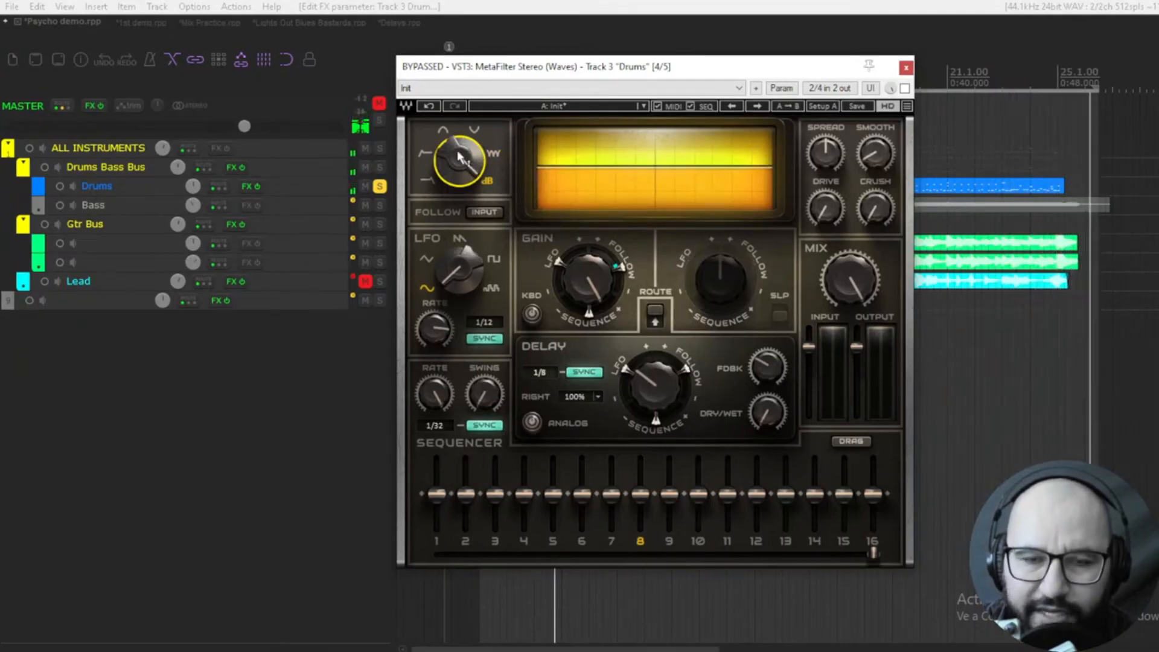
pyautogui.moveTo(459, 158); pyautogui.dragTo(459, 178)
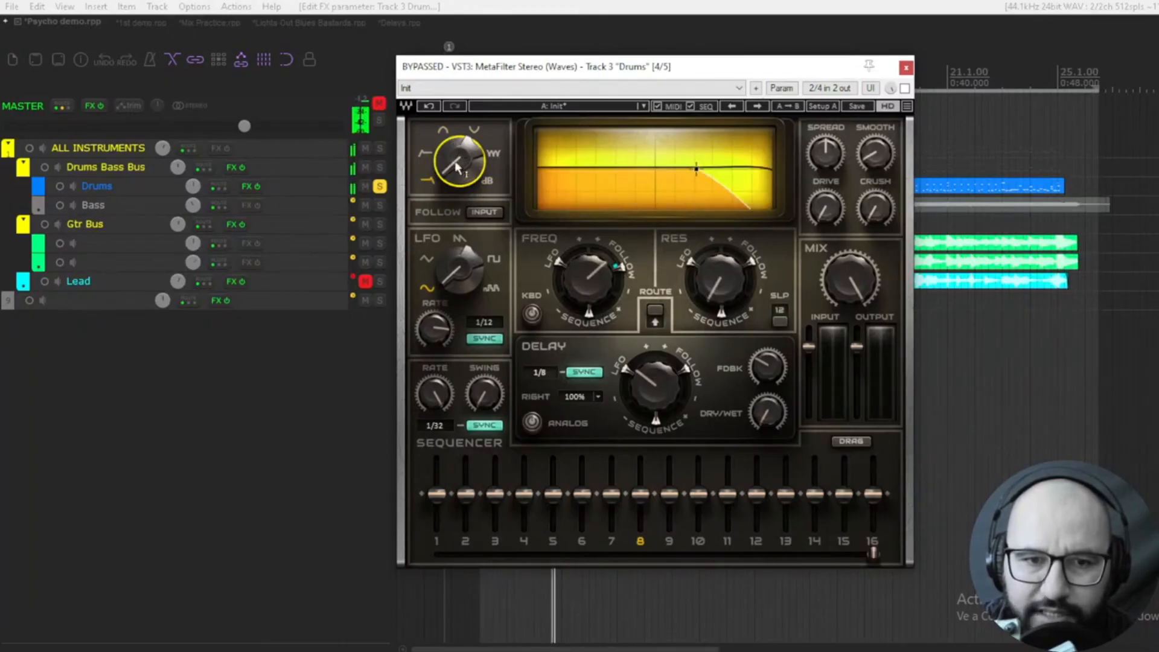
# Try the follower's input source and the LFO waveform selector, ending on the sine wave
pyautogui.click(486, 216)
pyautogui.click(452, 213)
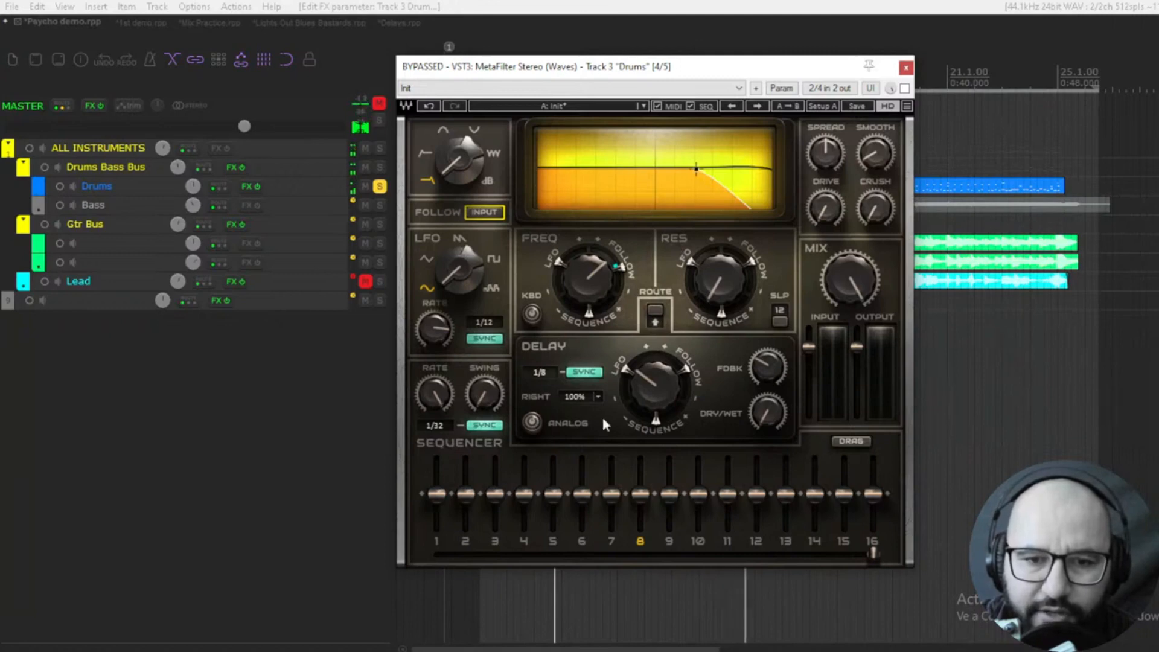
pyautogui.click(454, 278)
pyautogui.moveTo(454, 278)
pyautogui.mouseDown()
pyautogui.moveTo(454, 229)
pyautogui.moveTo(454, 278)
pyautogui.moveTo(454, 265)
pyautogui.mouseUp()
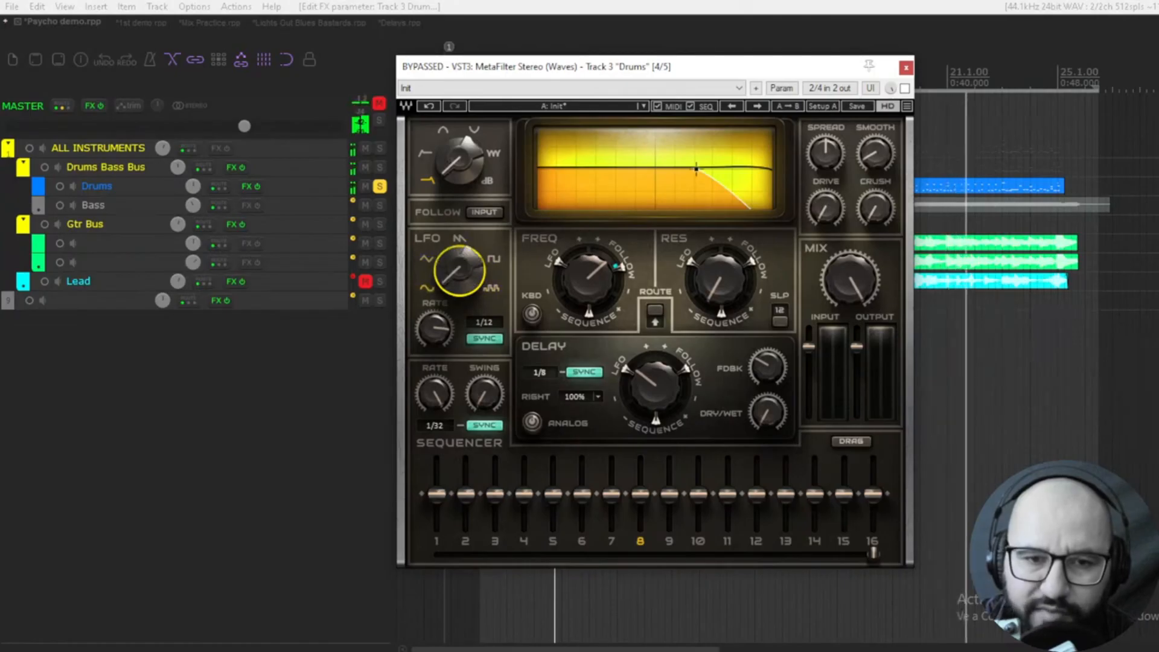
pyautogui.moveTo(459, 270); pyautogui.dragTo(459, 302)
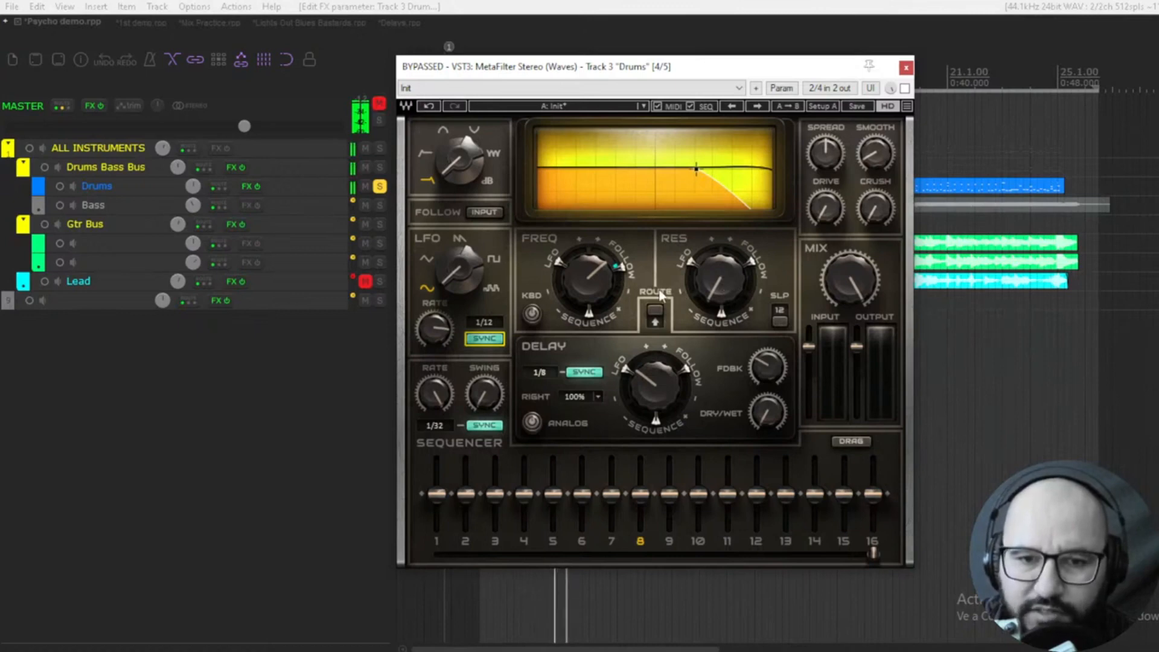
# Shift the sequencer modulation amount on the filter frequency slightly
pyautogui.moveTo(592, 277); pyautogui.dragTo(591, 312)
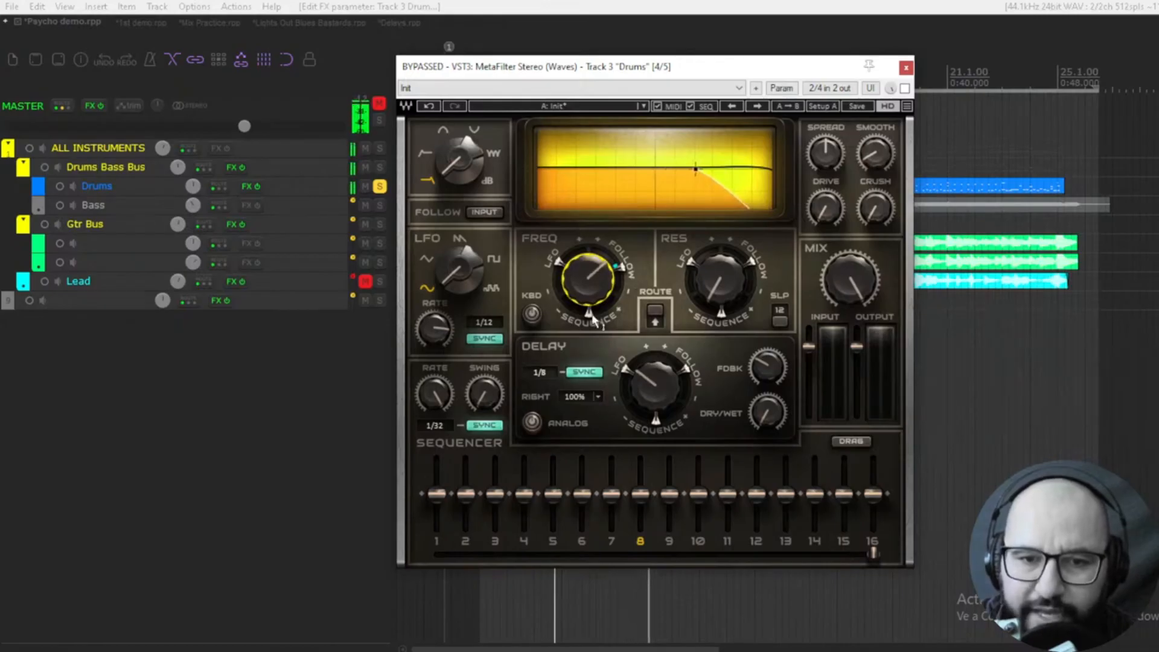
pyautogui.click(593, 318)
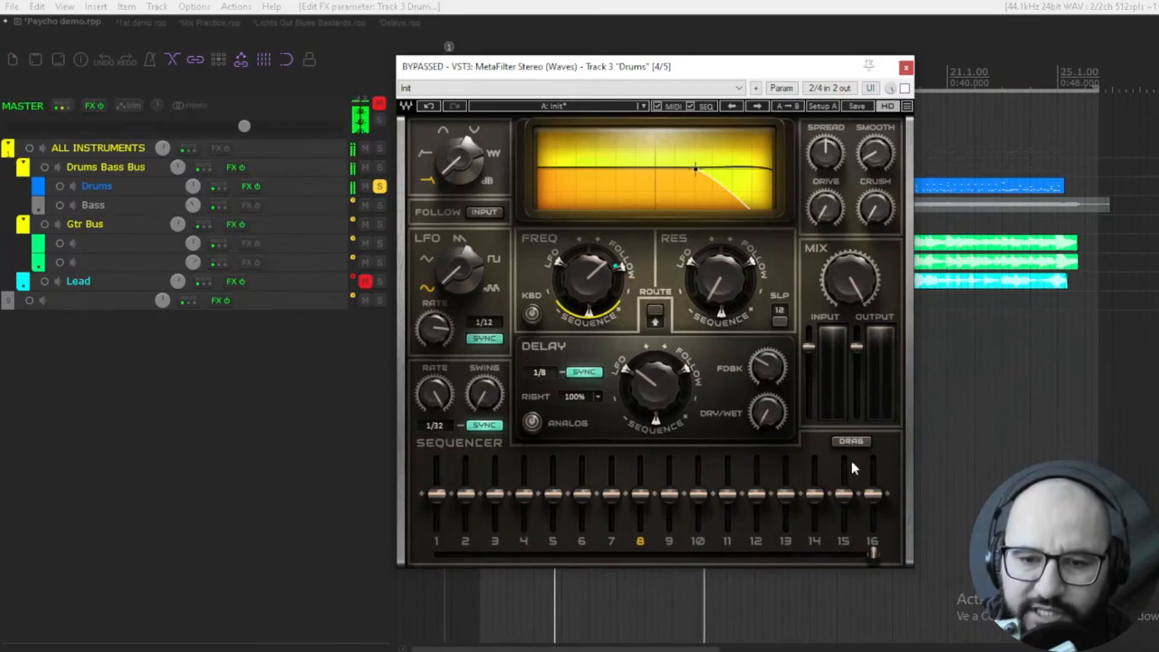
pyautogui.click(598, 324)
pyautogui.moveTo(585, 312); pyautogui.dragTo(570, 308)
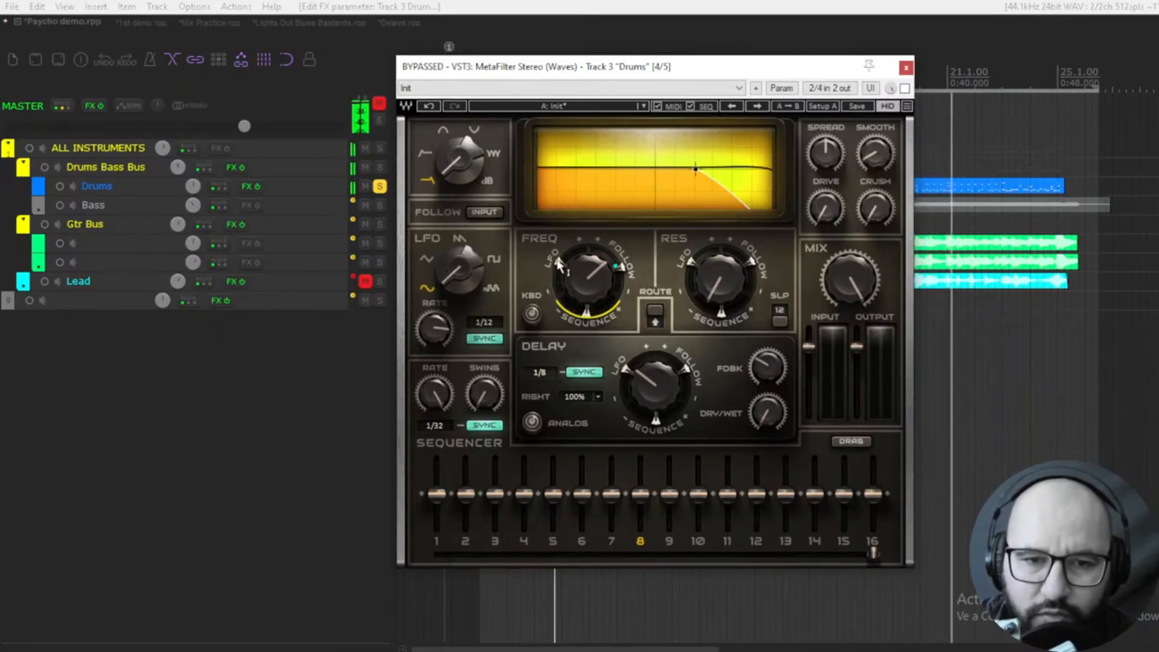
# Remove the follower modulation from the filter frequency and set the cutoff to about 2166.2
pyautogui.moveTo(557, 262)
pyautogui.mouseDown()
pyautogui.moveTo(557, 232)
pyautogui.moveTo(557, 259)
pyautogui.mouseUp()
pyautogui.moveTo(588, 278); pyautogui.dragTo(620, 290)
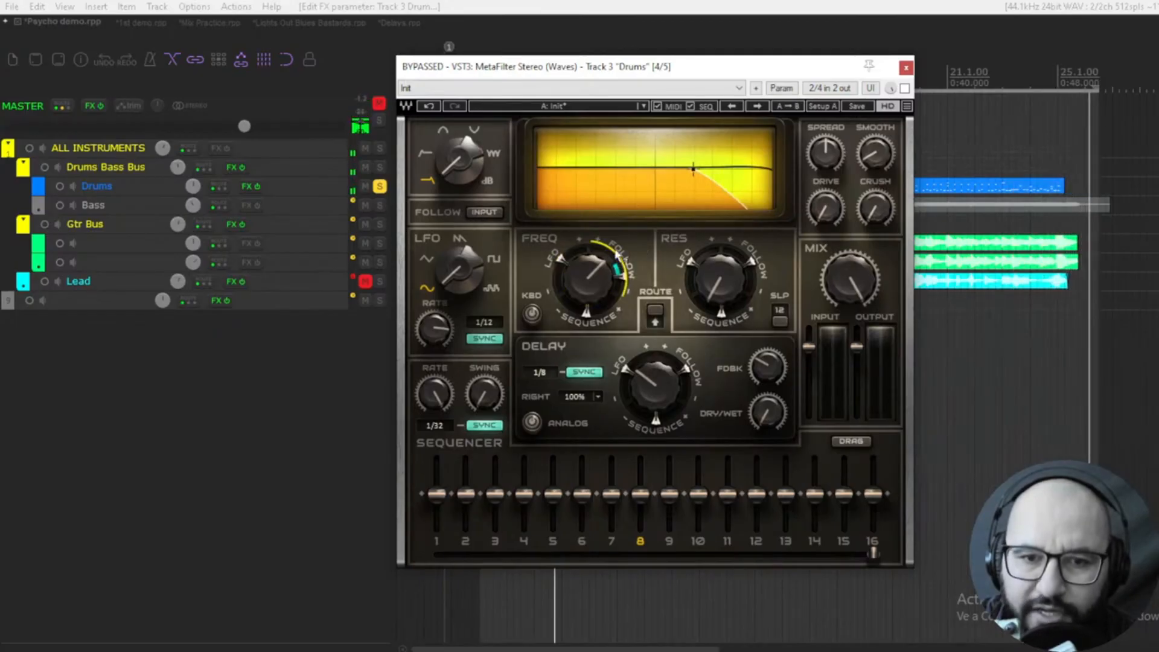
pyautogui.moveTo(622, 275); pyautogui.dragTo(622, 264)
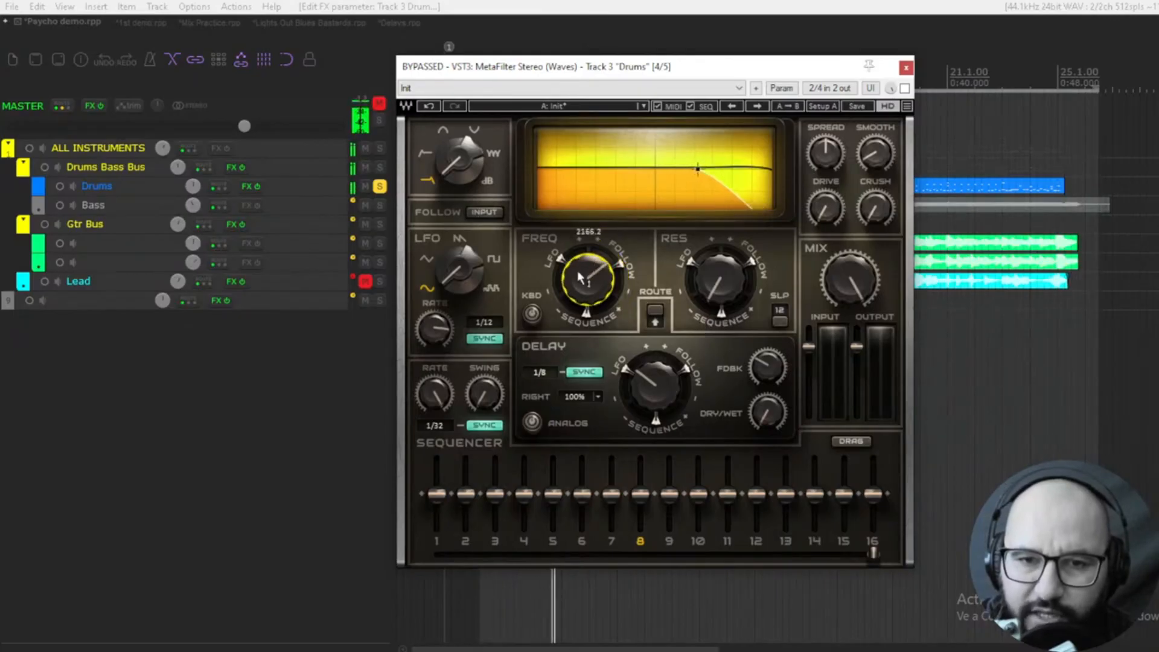
pyautogui.moveTo(591, 285)
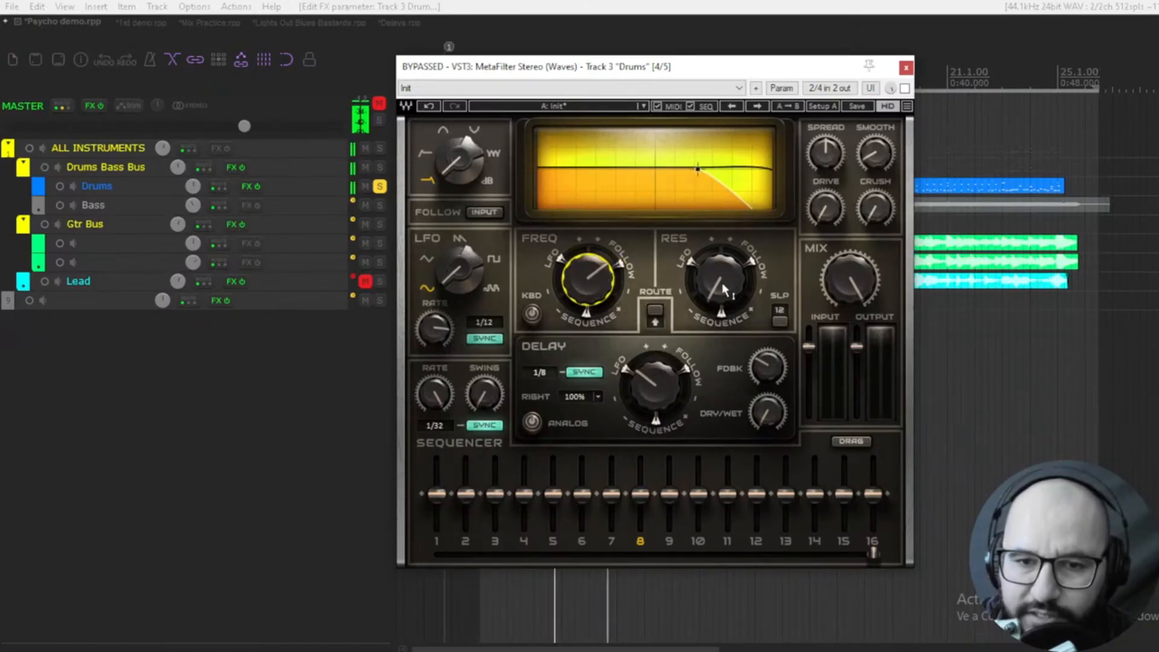
# Raise the resonance to 83.7 and add LFO, sequencer and follower modulation to it, with follower at about -40.2
pyautogui.moveTo(725, 289); pyautogui.dragTo(726, 229)
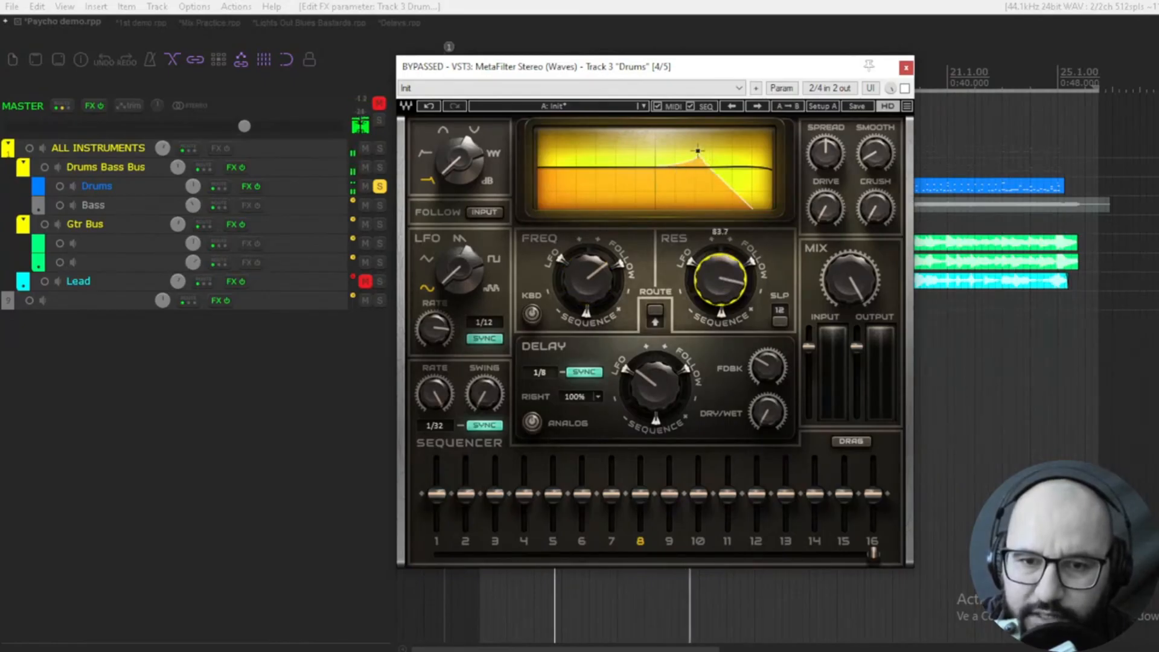
pyautogui.moveTo(719, 322)
pyautogui.mouseDown()
pyautogui.moveTo(720, 313)
pyautogui.moveTo(719, 335)
pyautogui.moveTo(727, 302)
pyautogui.mouseUp()
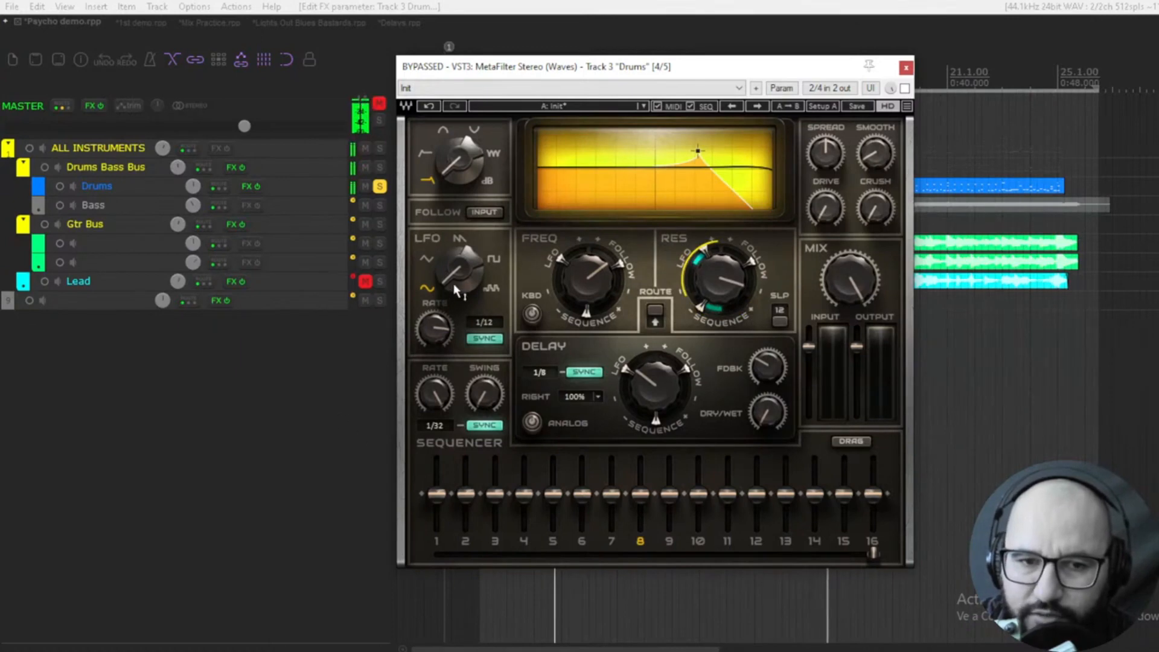
pyautogui.moveTo(752, 263); pyautogui.dragTo(751, 275)
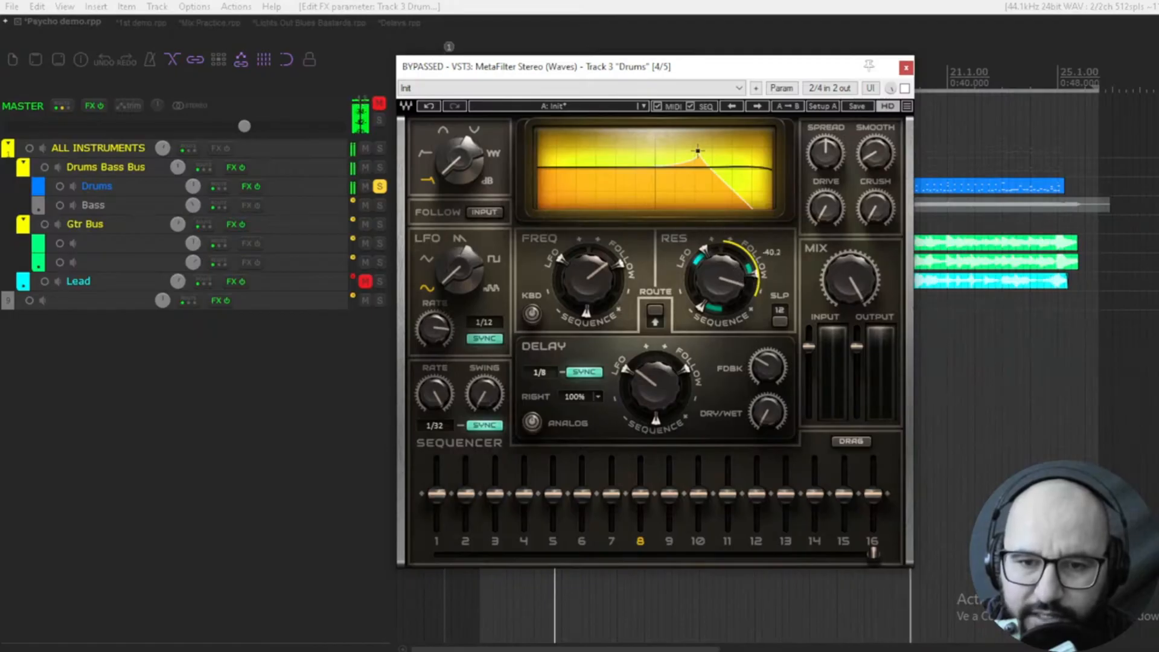
# Compare the filter slopes 24 and 12, keep 12, and fine-tune the resonance upward
pyautogui.click(780, 317)
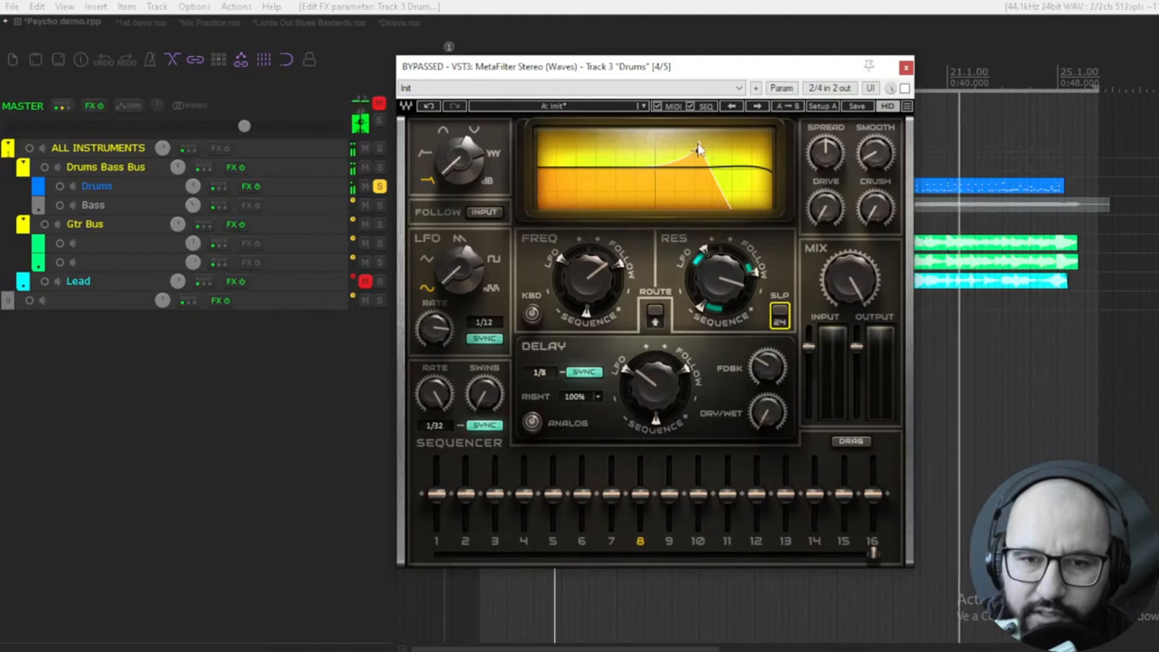
pyautogui.click(780, 315)
pyautogui.click(782, 320)
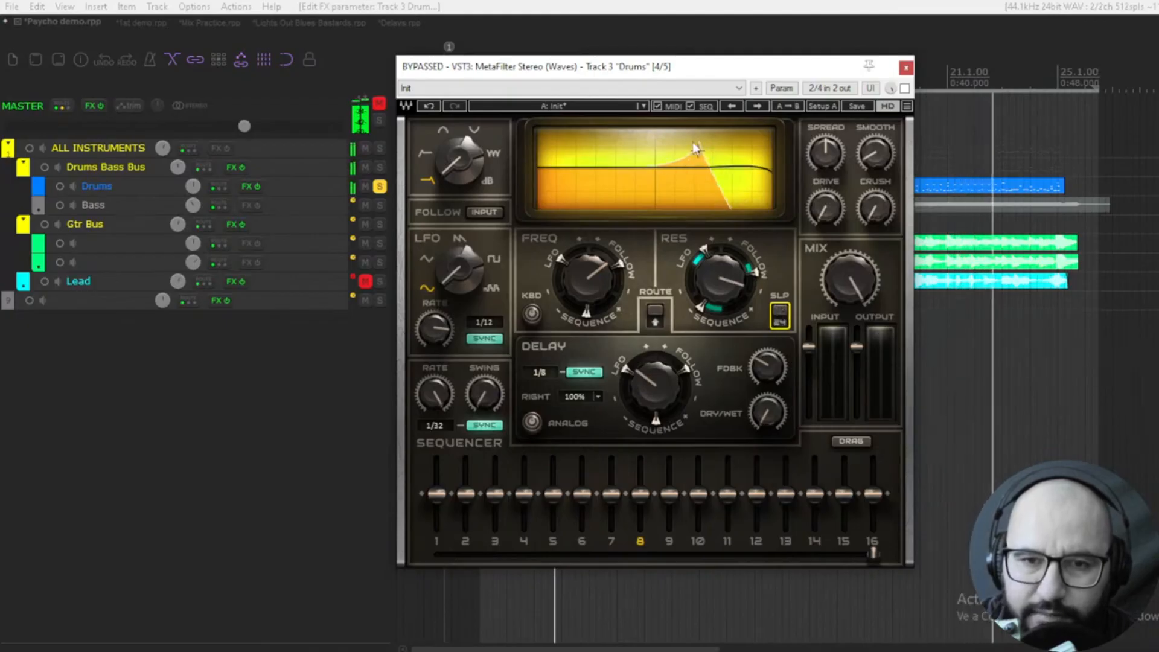
pyautogui.click(781, 319)
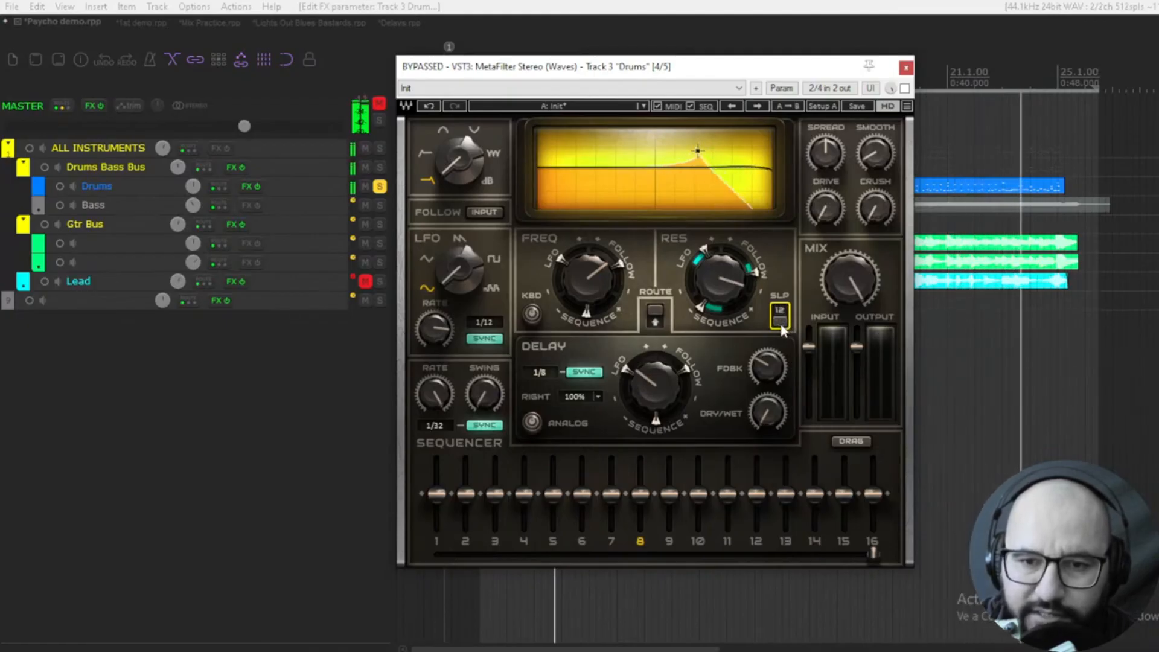
pyautogui.moveTo(719, 279); pyautogui.dragTo(720, 262)
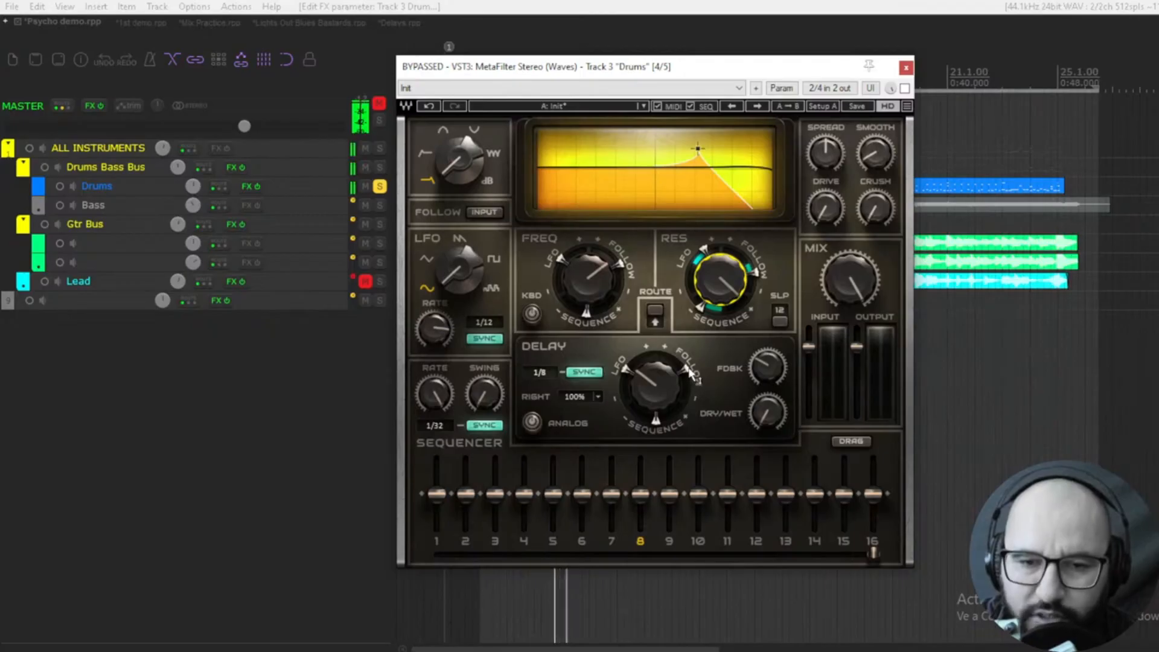
# Set the delay time to 1/6 with about 36.1 feedback and raise the delay's dry/wet mix
pyautogui.moveTo(667, 367)
pyautogui.mouseDown()
pyautogui.moveTo(686, 377)
pyautogui.moveTo(654, 371)
pyautogui.moveTo(653, 358)
pyautogui.mouseUp()
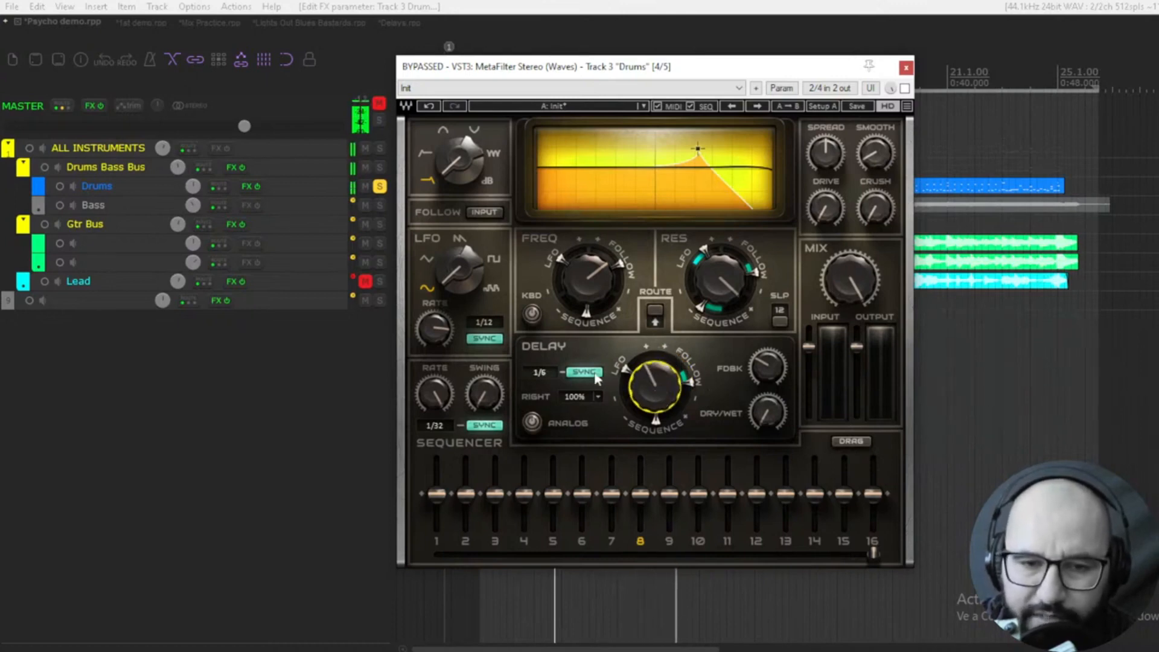
pyautogui.click(532, 423)
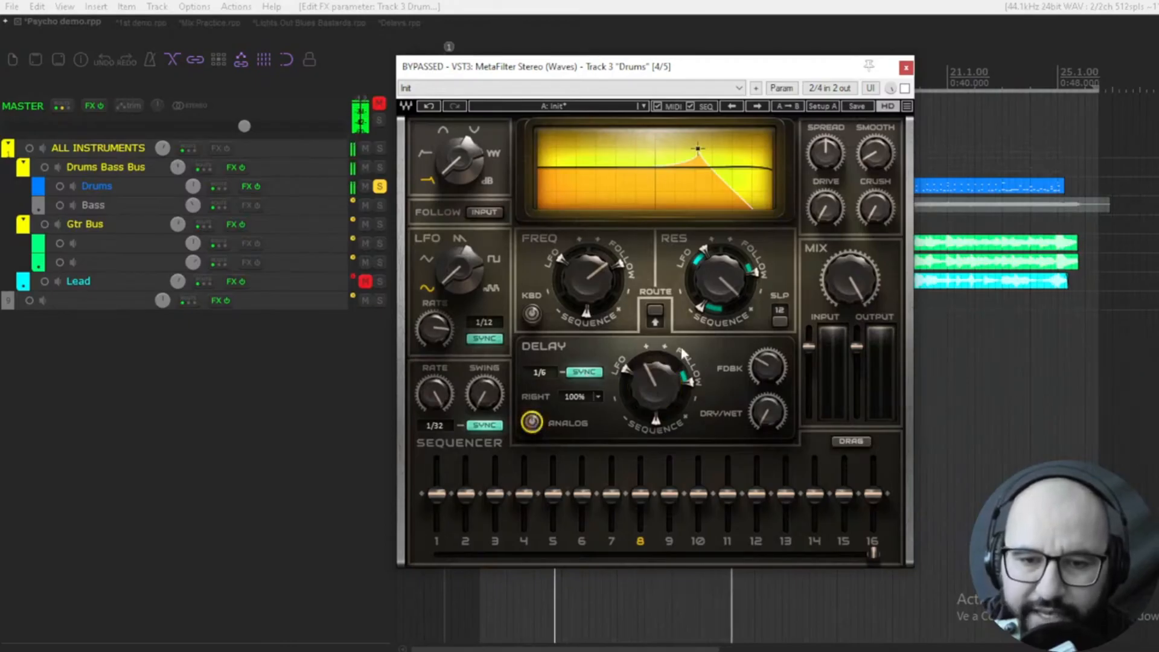
pyautogui.click(766, 366)
pyautogui.moveTo(766, 366); pyautogui.dragTo(766, 380)
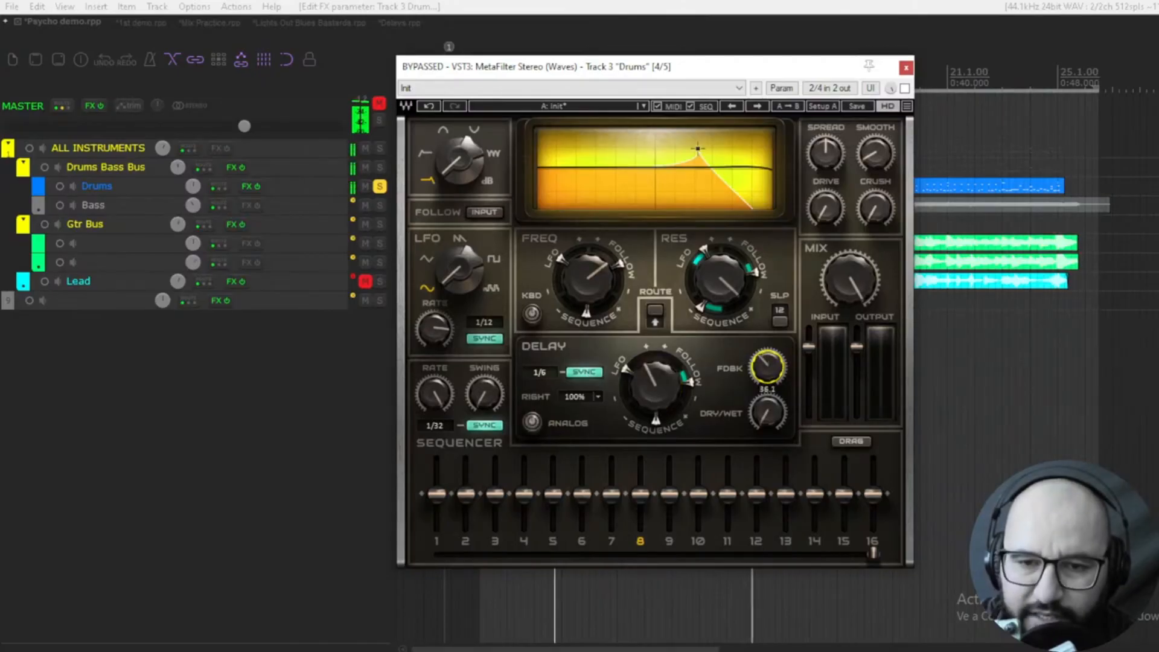
pyautogui.click(765, 415)
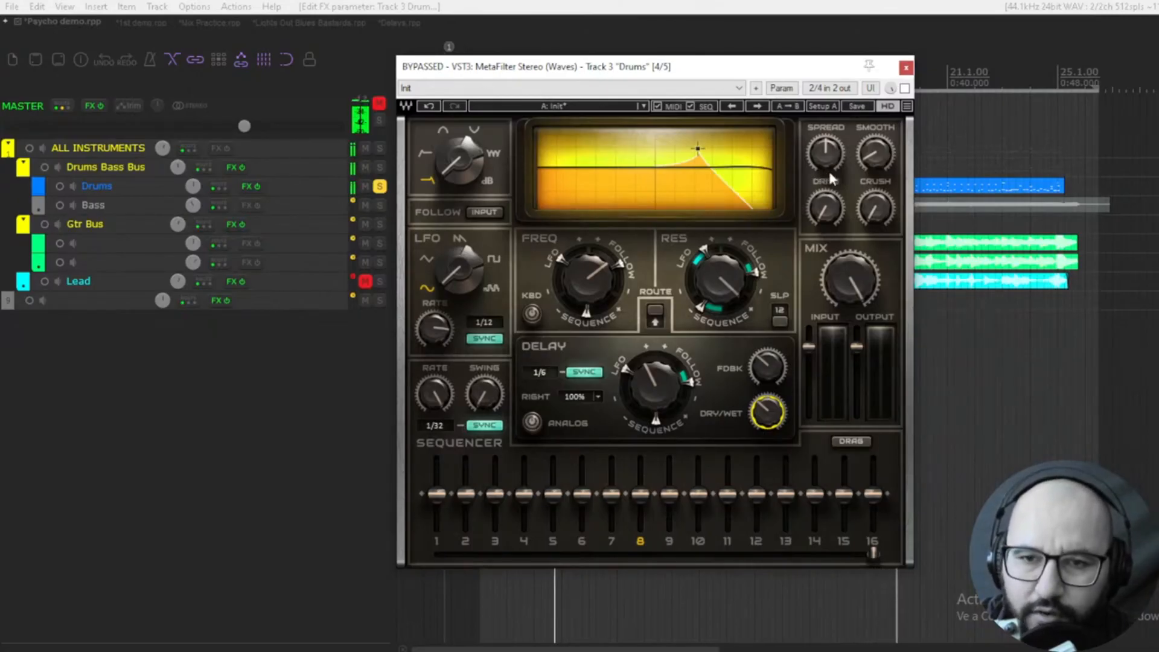
# Adjust the stereo spread slightly and raise the smoothing to about the middle of its range
pyautogui.moveTo(820, 161); pyautogui.dragTo(819, 155)
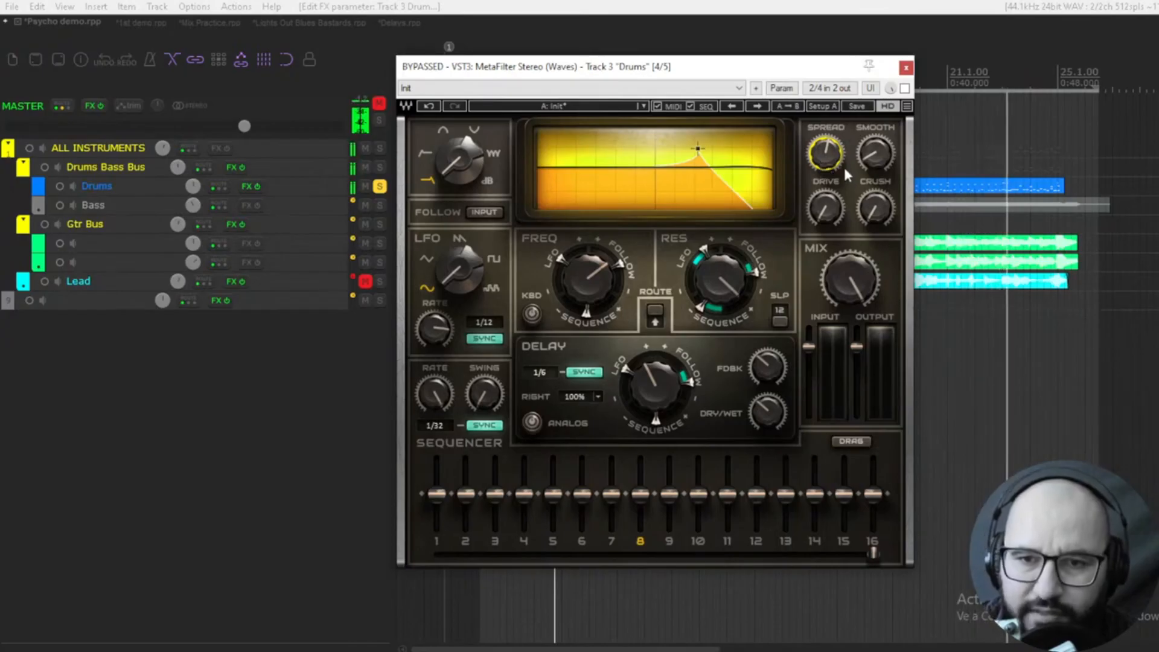
pyautogui.moveTo(826, 144); pyautogui.dragTo(861, 171)
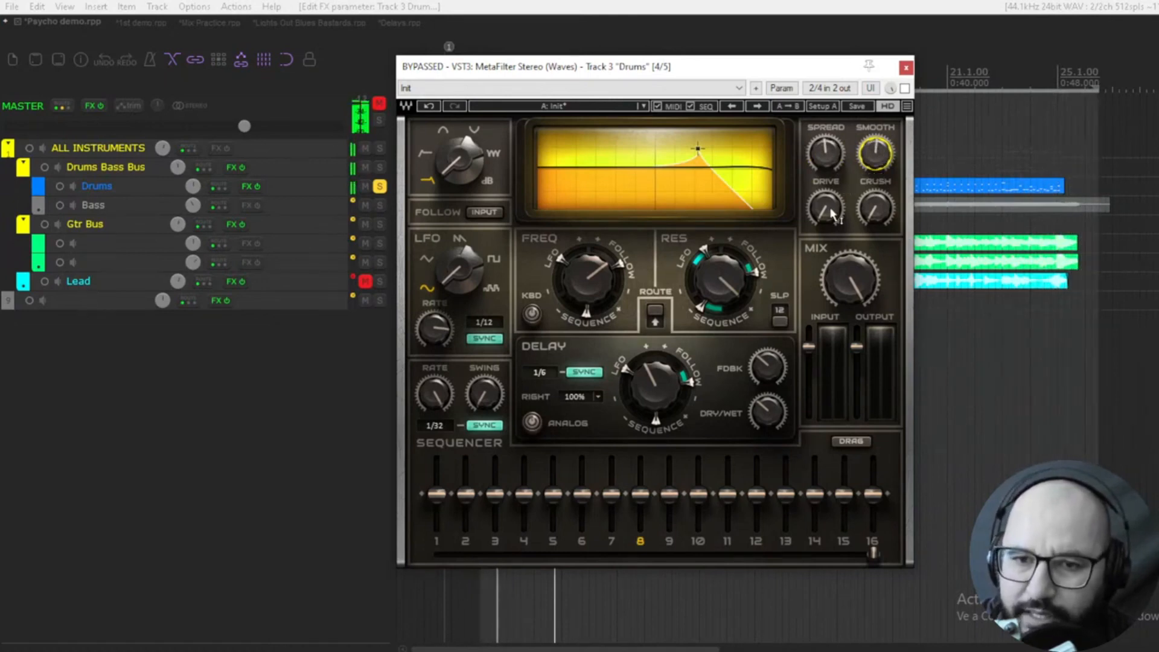
# Try the drive and crush effects on the drums, with crush up to 43.9
pyautogui.moveTo(831, 209); pyautogui.dragTo(877, 212)
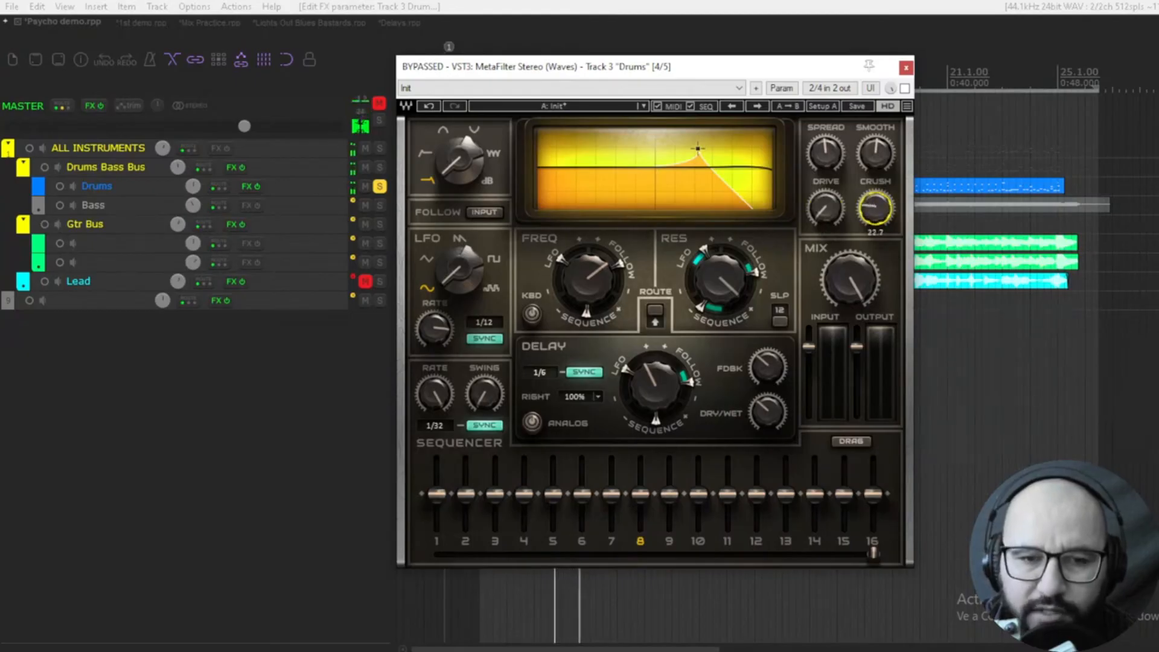
pyautogui.moveTo(885, 229); pyautogui.dragTo(868, 206)
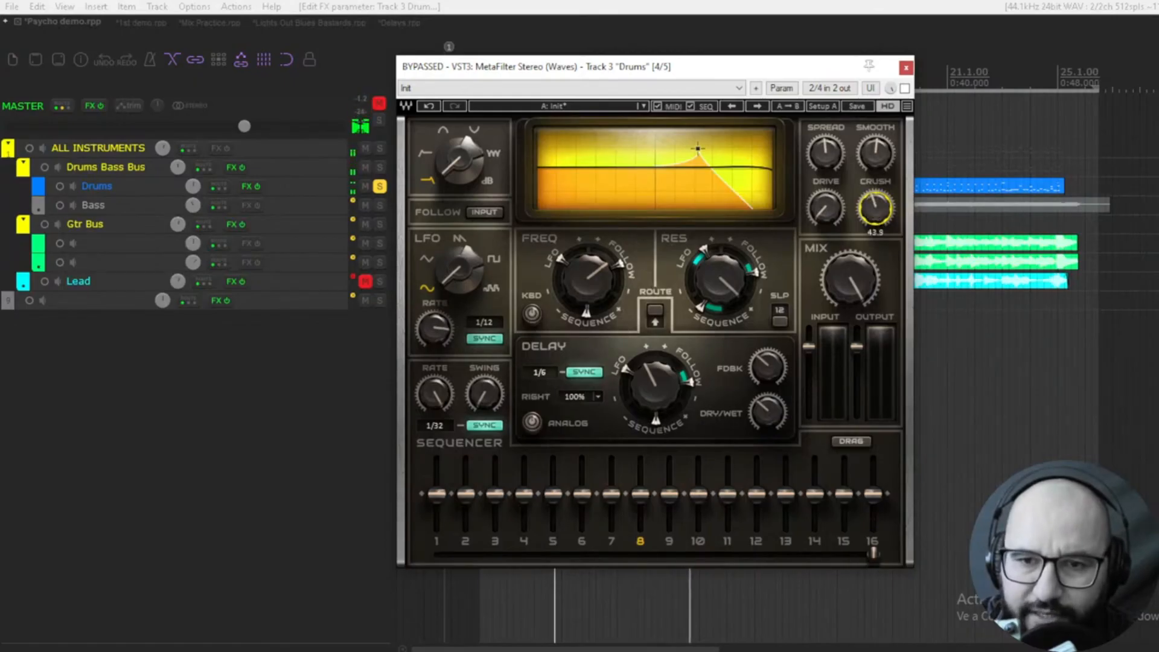
pyautogui.moveTo(874, 208); pyautogui.dragTo(875, 213)
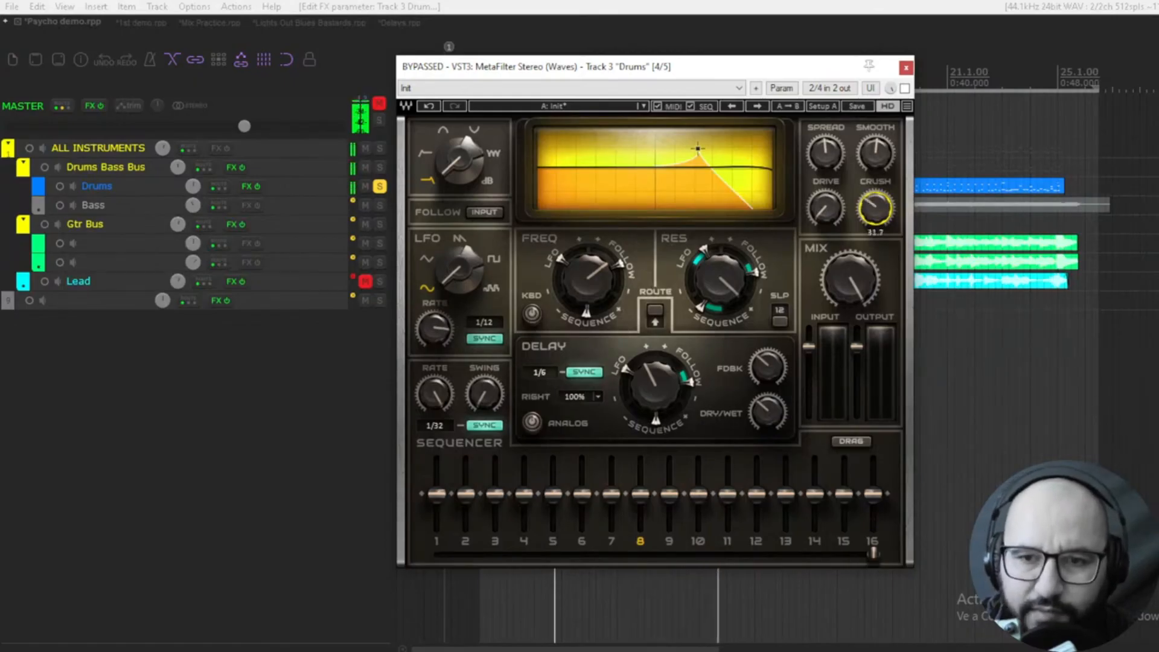
pyautogui.moveTo(870, 151); pyautogui.dragTo(870, 150)
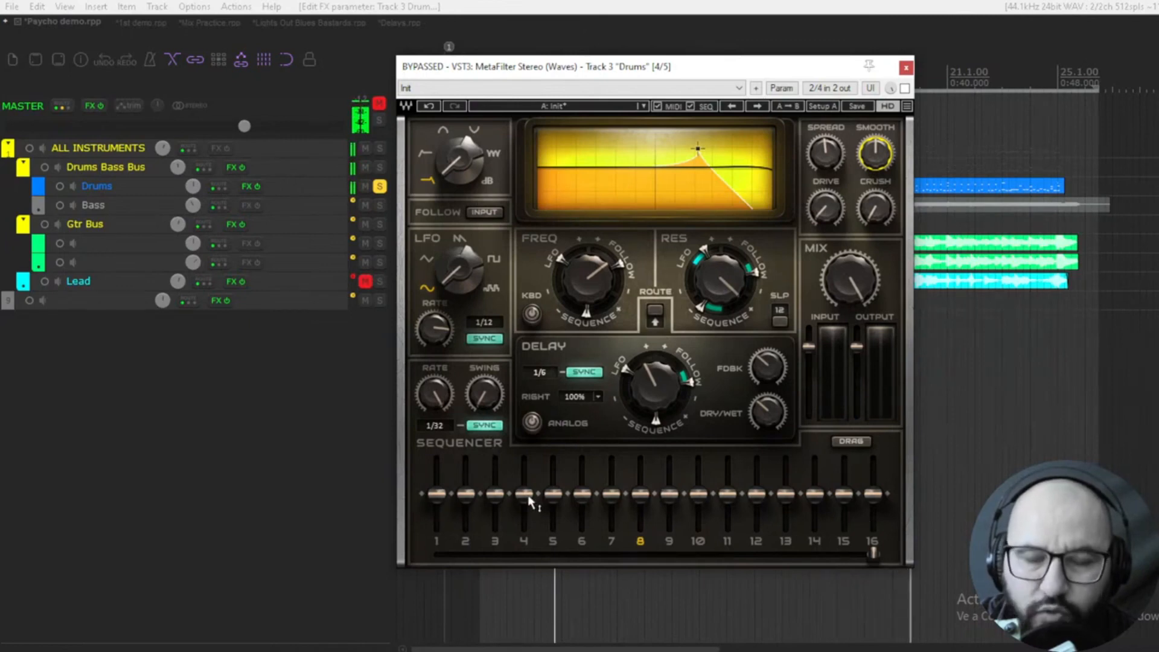
# Shape the sequencer pattern by lowering step 4 and raising step 11 to 39.0
pyautogui.moveTo(524, 494); pyautogui.dragTo(524, 519)
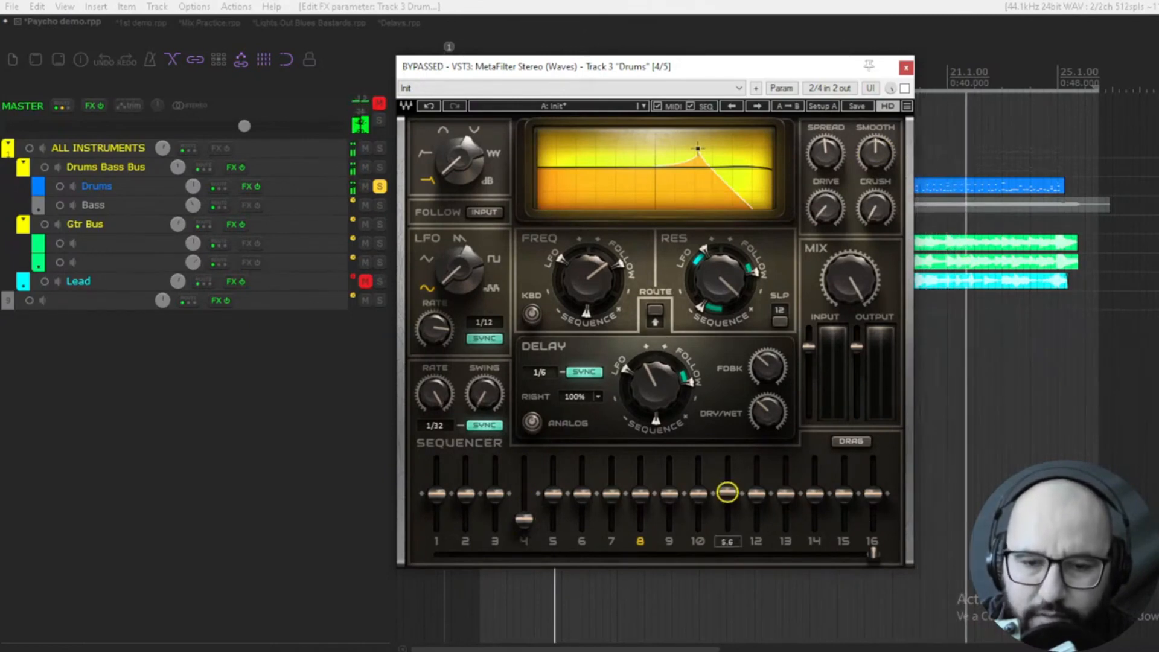
pyautogui.moveTo(727, 492); pyautogui.dragTo(728, 483)
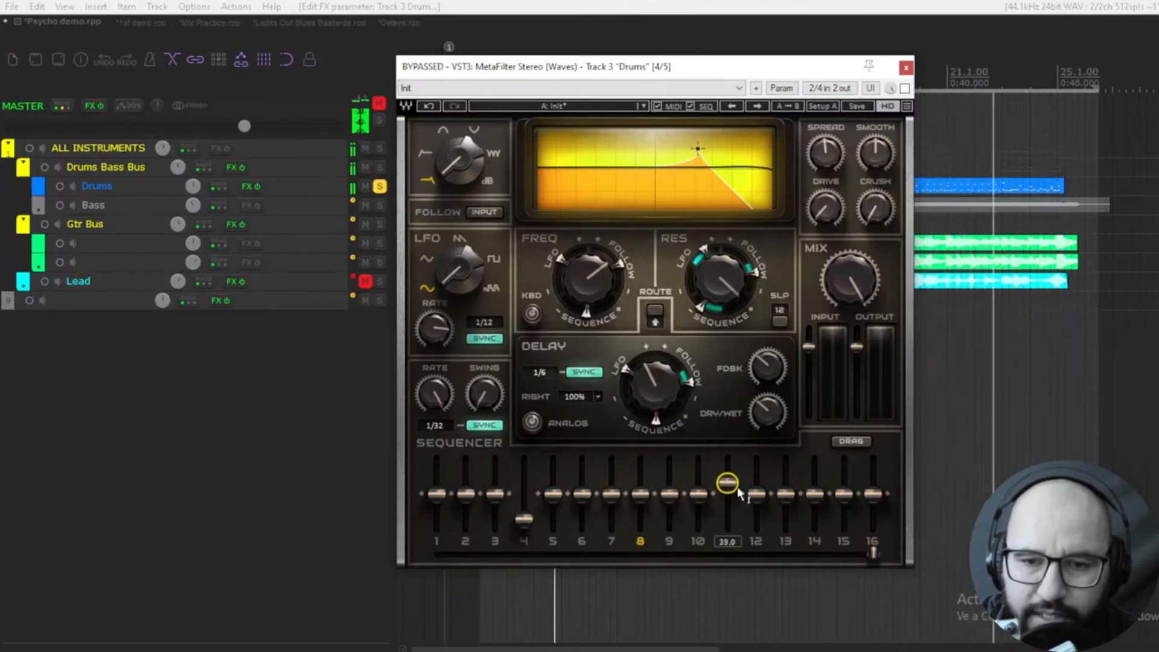
# Draw a new sequencer pattern across steps 1 to 15 and apply sequencer modulation to the filter frequency
pyautogui.click(851, 440)
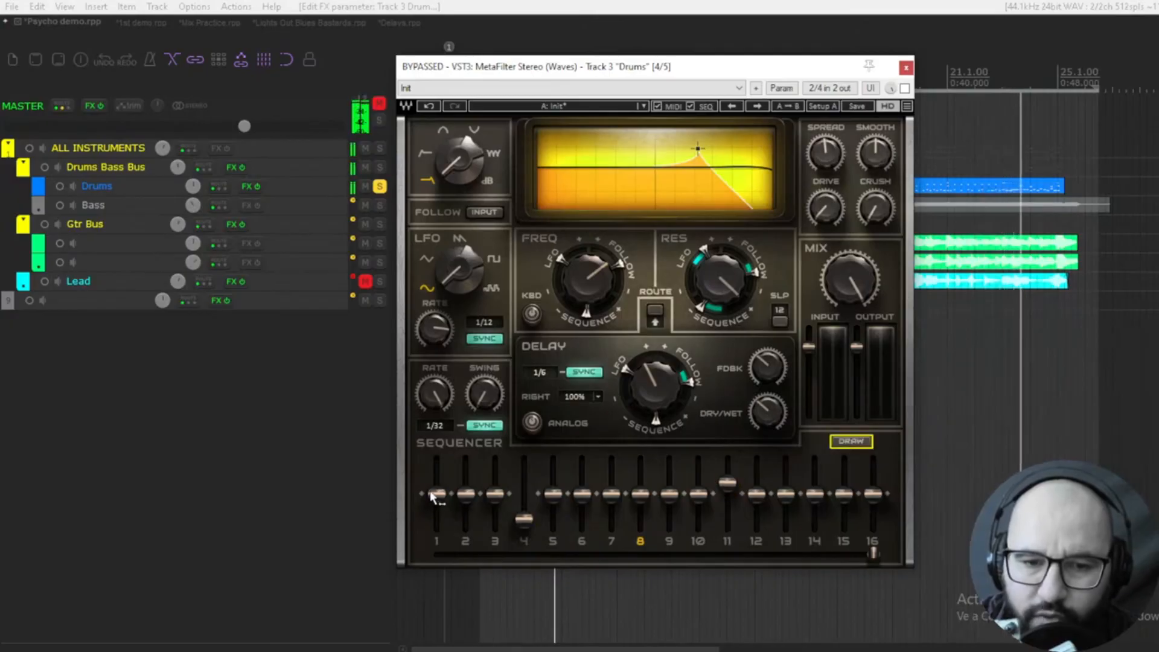
pyautogui.moveTo(433, 496)
pyautogui.mouseDown()
pyautogui.moveTo(611, 496)
pyautogui.moveTo(668, 466)
pyautogui.moveTo(843, 466)
pyautogui.mouseUp()
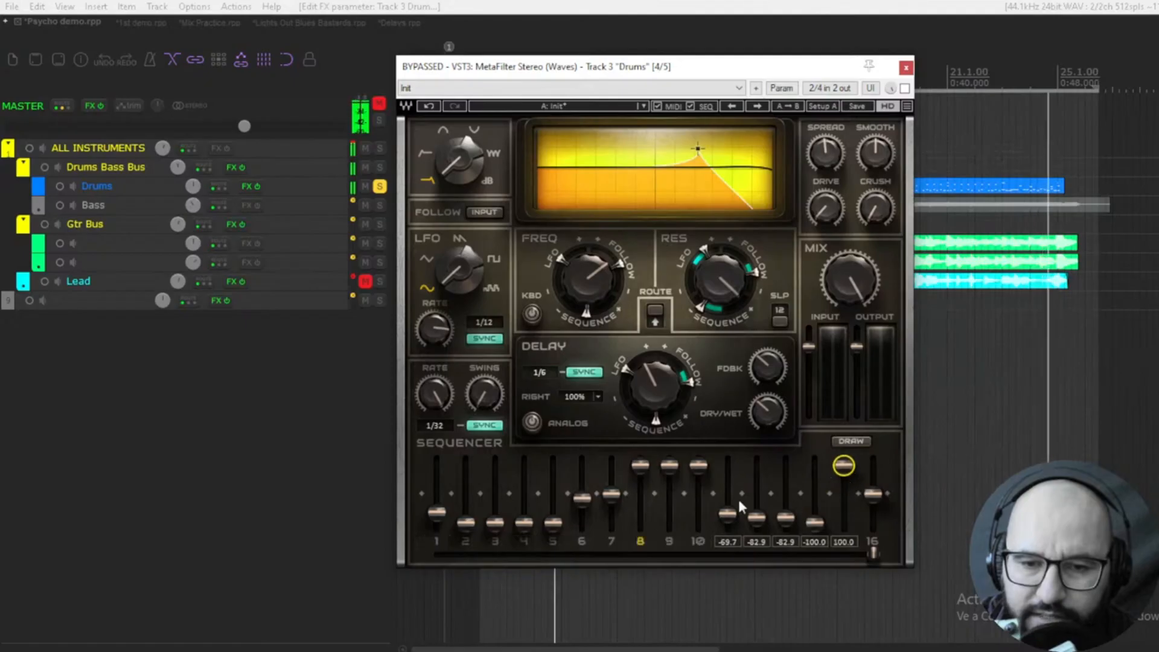
pyautogui.moveTo(588, 281)
pyautogui.mouseDown()
pyautogui.moveTo(593, 311)
pyautogui.moveTo(560, 299)
pyautogui.mouseUp()
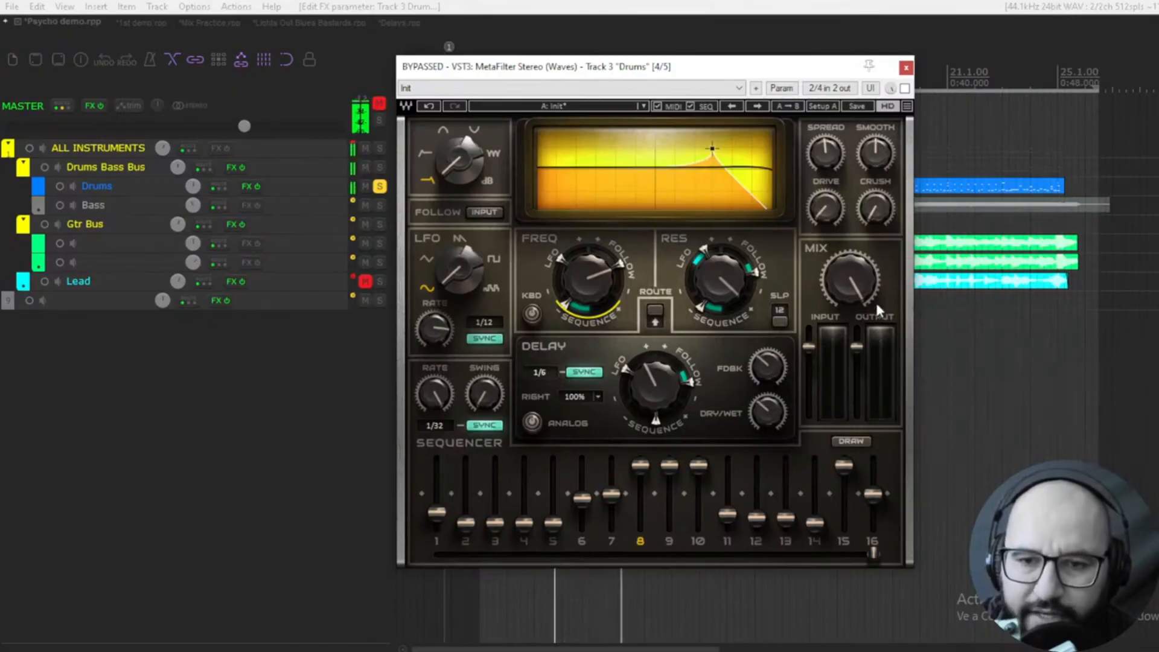
# Try out the overall mix and sequence length controls, and raise sequencer step 2 to -19.7
pyautogui.moveTo(856, 282)
pyautogui.mouseDown()
pyautogui.moveTo(850, 356)
pyautogui.moveTo(850, 287)
pyautogui.mouseUp()
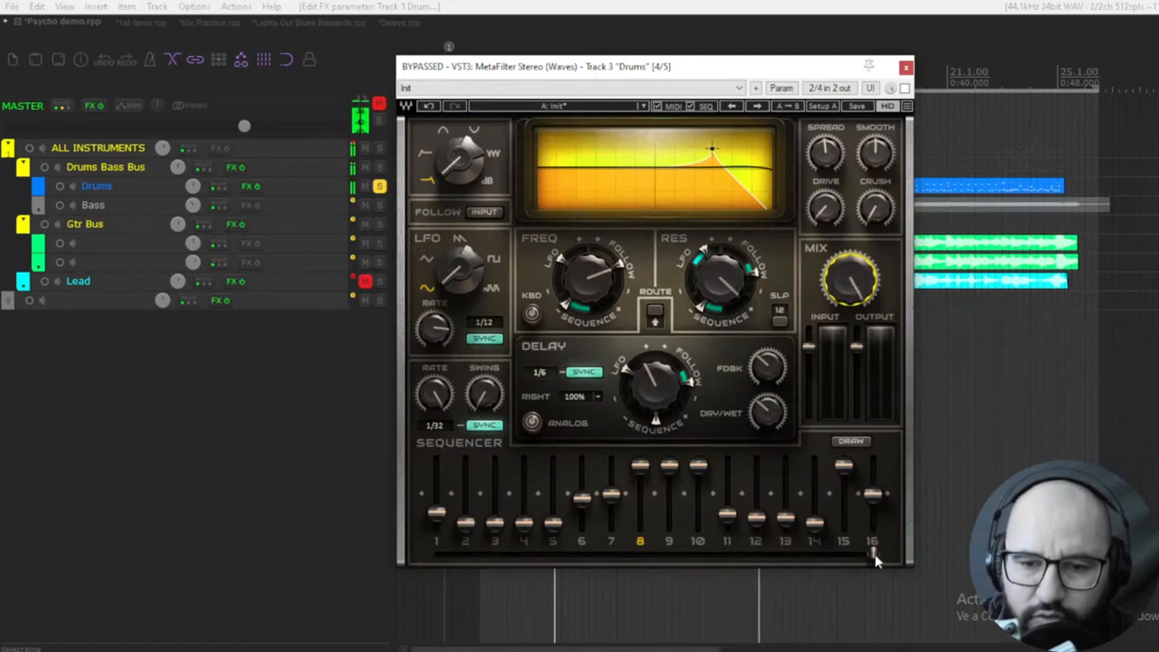
pyautogui.moveTo(875, 555)
pyautogui.mouseDown()
pyautogui.moveTo(437, 554)
pyautogui.moveTo(872, 554)
pyautogui.mouseUp()
pyautogui.moveTo(466, 522)
pyautogui.mouseDown()
pyautogui.moveTo(462, 479)
pyautogui.moveTo(466, 499)
pyautogui.mouseUp()
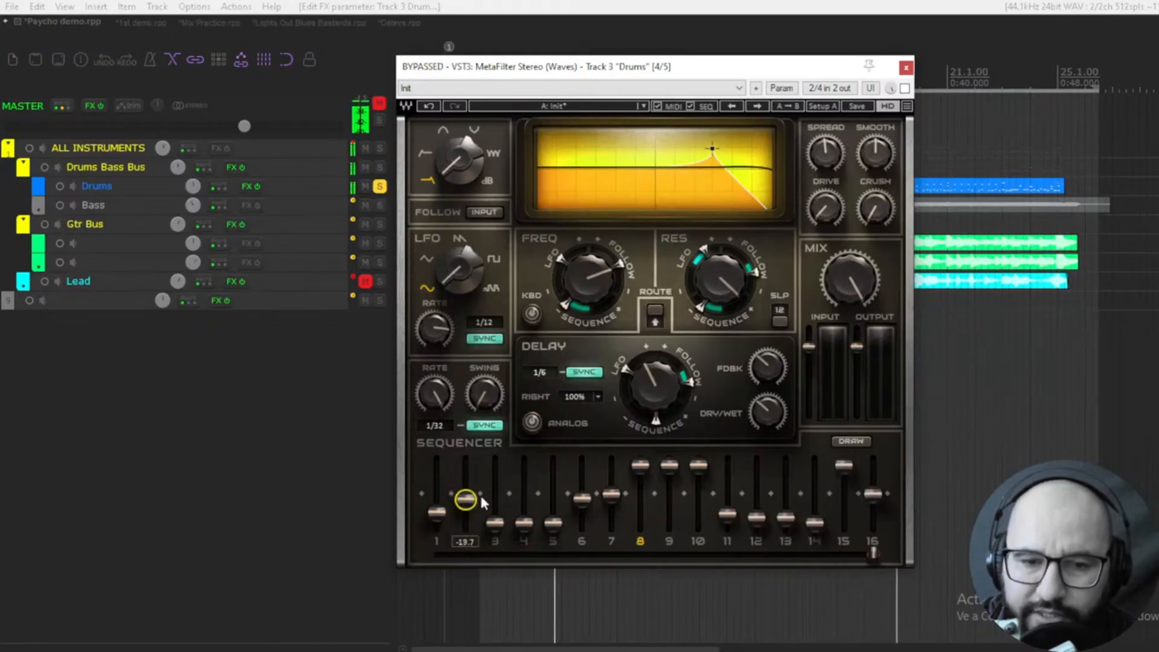
# Reset the drums MetaFilter to the Init factory preset by stepping to Seq LFO 1 and back
pyautogui.click(757, 106)
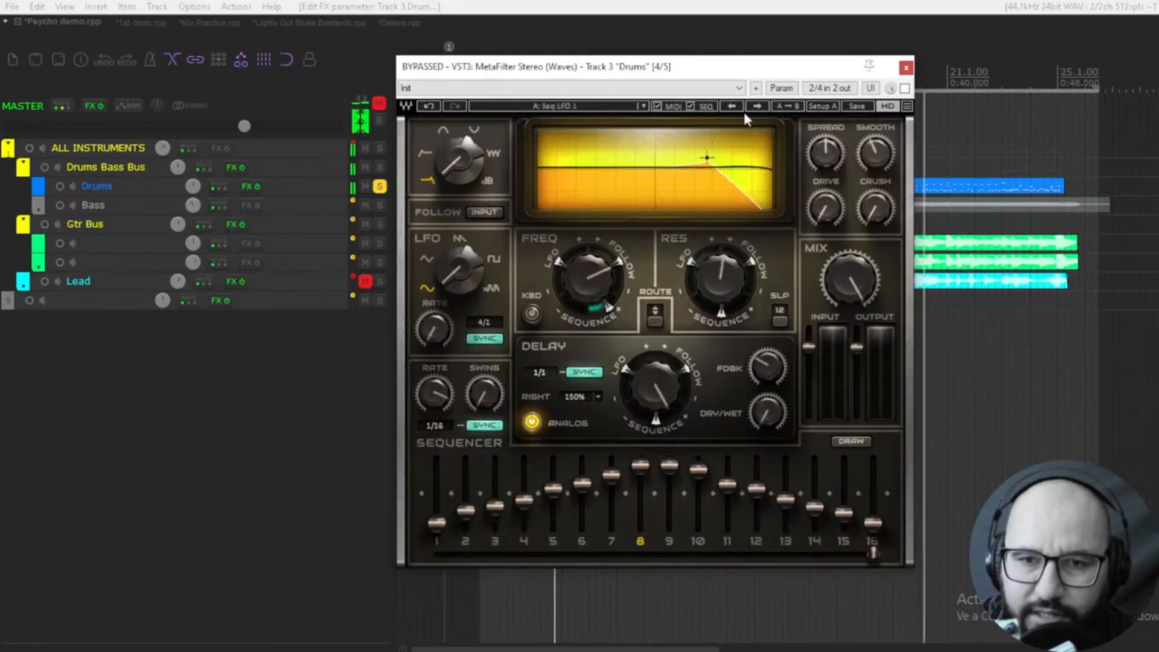
pyautogui.click(732, 106)
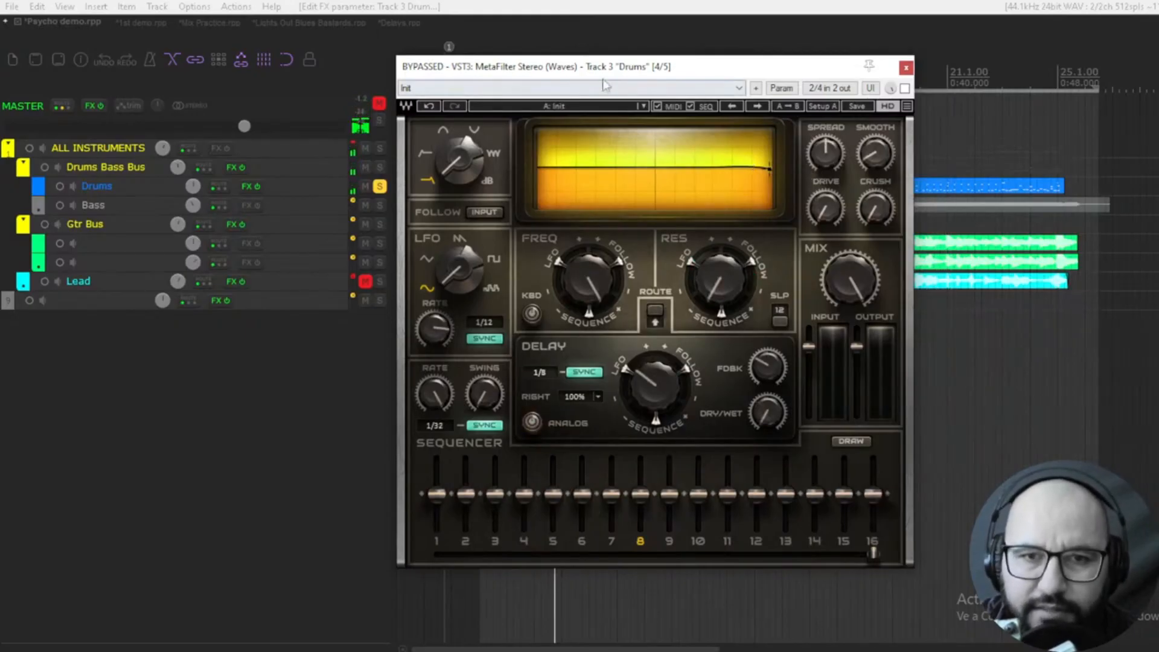
# Unmute the master track and play the drums with MetaFilter taken out of bypass
pyautogui.click(379, 105)
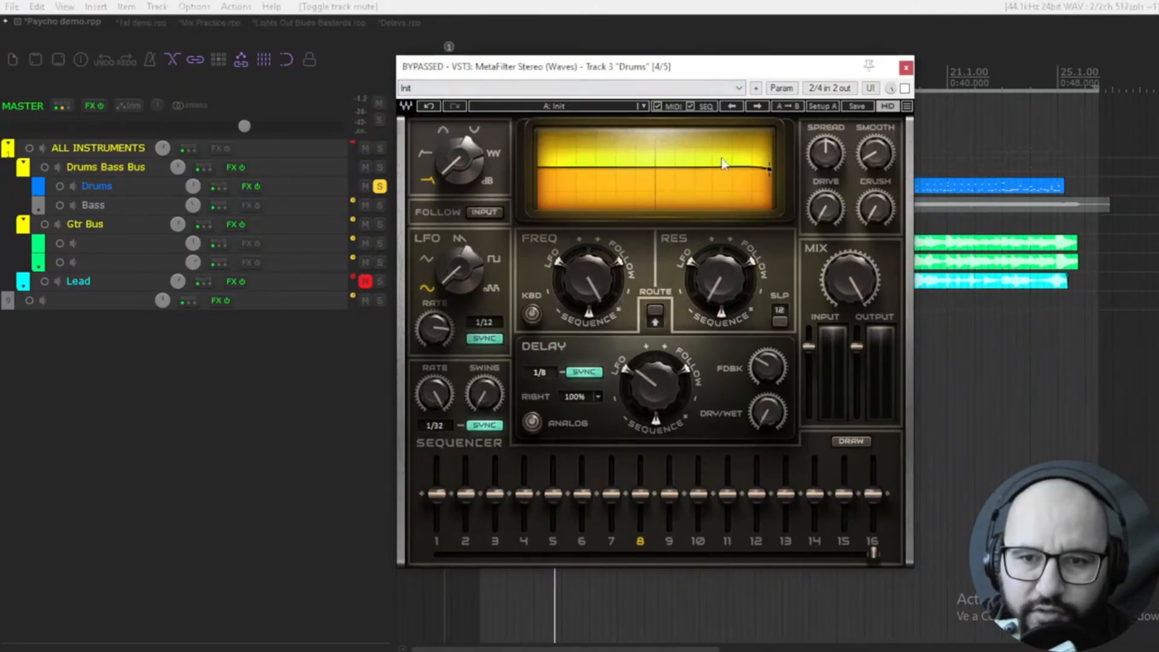
pyautogui.press('space')
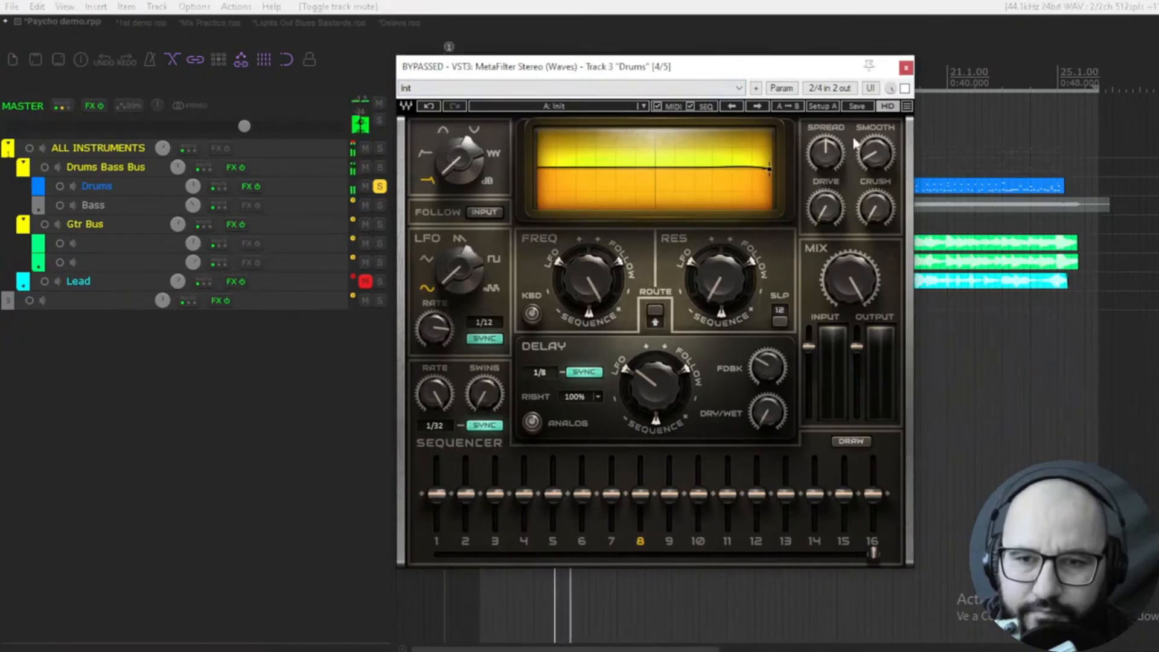
pyautogui.click(905, 89)
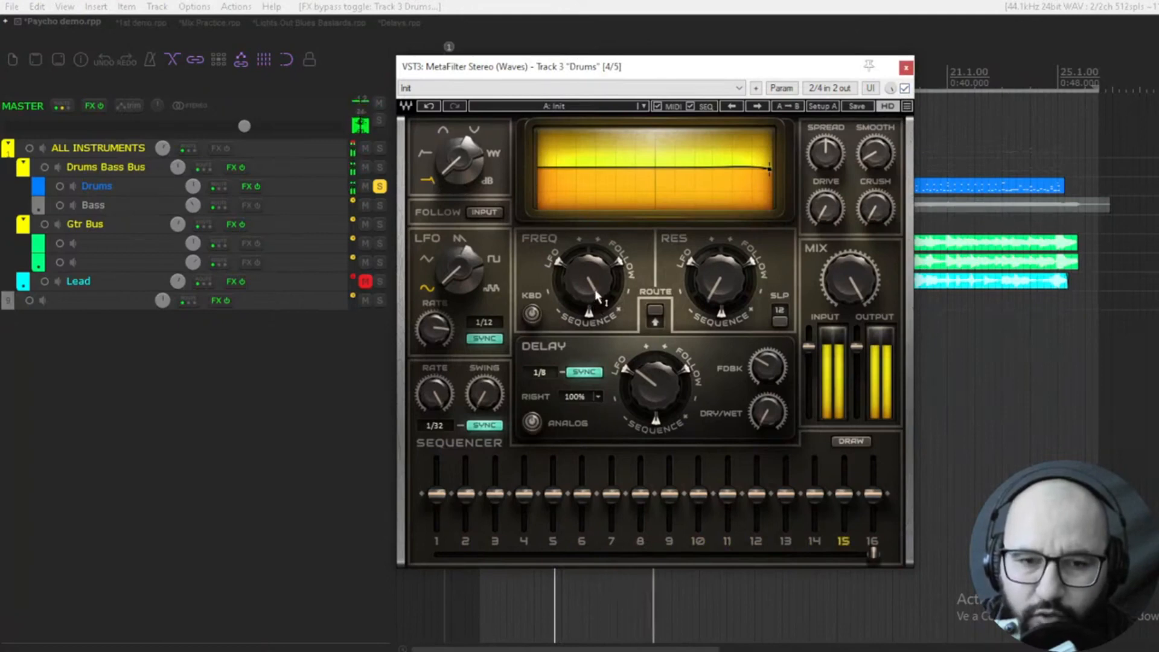
# Lower the filter's cutoff frequency and raise its resonance to the maximum
pyautogui.moveTo(590, 299); pyautogui.dragTo(590, 334)
pyautogui.moveTo(697, 305); pyautogui.dragTo(697, 284)
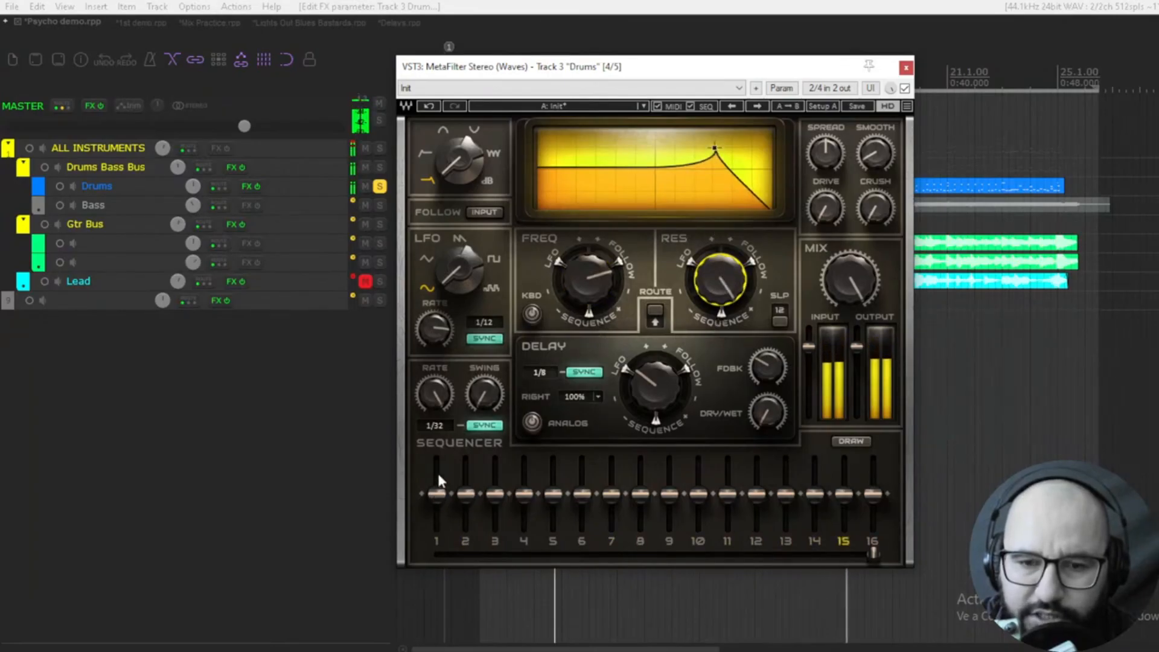
# Draw a varied 16-step sequencer pattern and modulate the filter frequency and resonance with both sequencer and LFO
pyautogui.moveTo(436, 462); pyautogui.dragTo(559, 525)
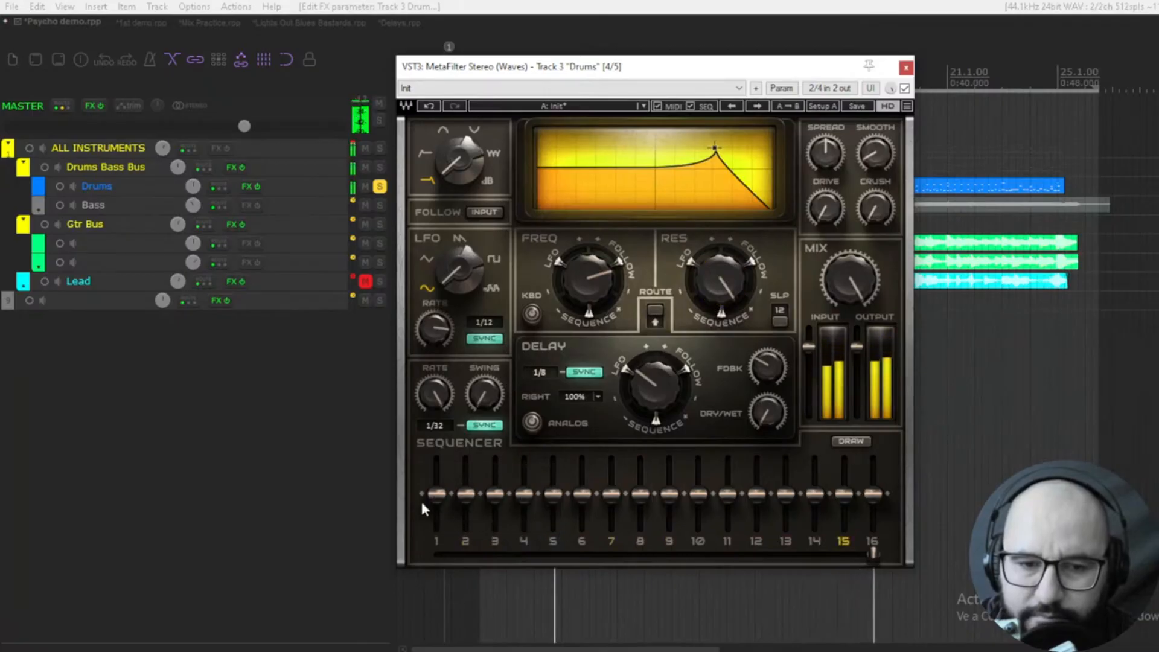
pyautogui.moveTo(449, 502)
pyautogui.mouseDown()
pyautogui.moveTo(668, 531)
pyautogui.moveTo(480, 505)
pyautogui.moveTo(456, 464)
pyautogui.moveTo(523, 513)
pyautogui.moveTo(667, 470)
pyautogui.moveTo(730, 518)
pyautogui.moveTo(874, 483)
pyautogui.moveTo(899, 487)
pyautogui.moveTo(896, 501)
pyautogui.mouseUp()
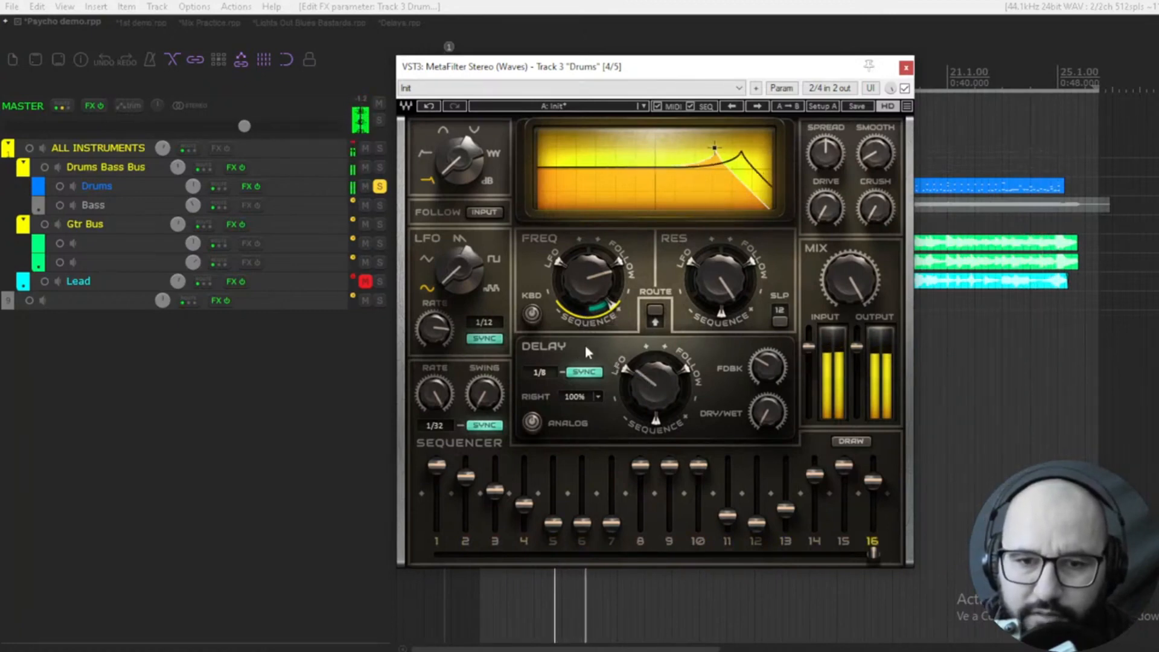
pyautogui.moveTo(721, 312); pyautogui.dragTo(689, 192)
pyautogui.moveTo(558, 262); pyautogui.dragTo(558, 189)
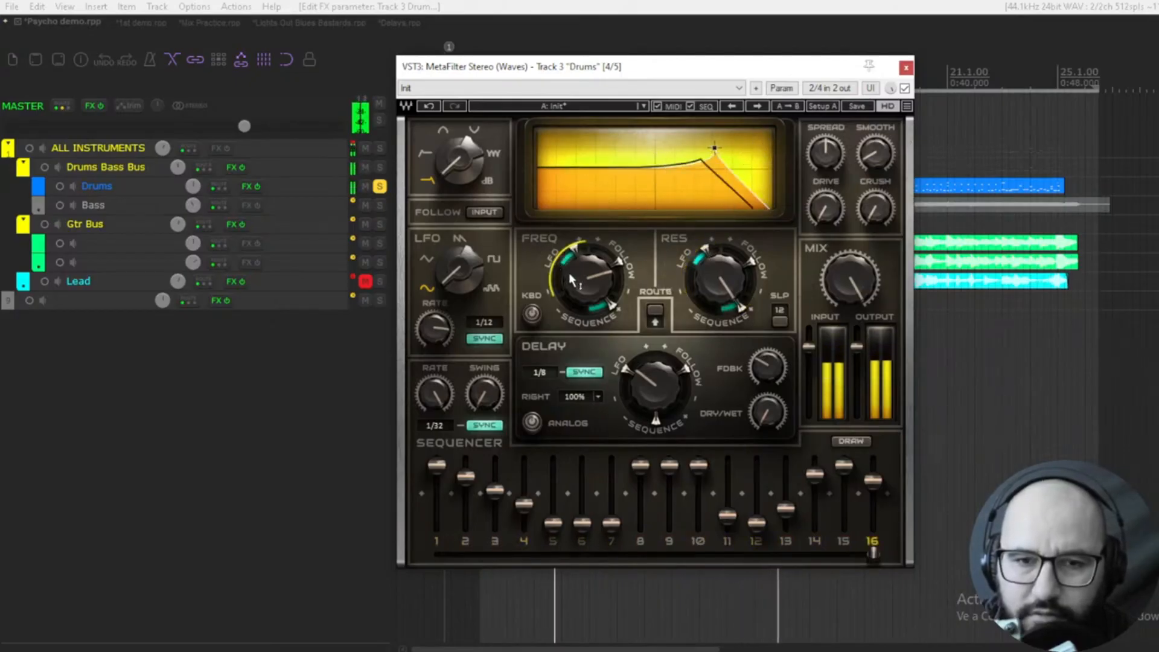
# Bring the overall mix to the middle of its range and raise the sequencer swing
pyautogui.moveTo(848, 270); pyautogui.dragTo(848, 386)
pyautogui.moveTo(850, 276); pyautogui.dragTo(850, 218)
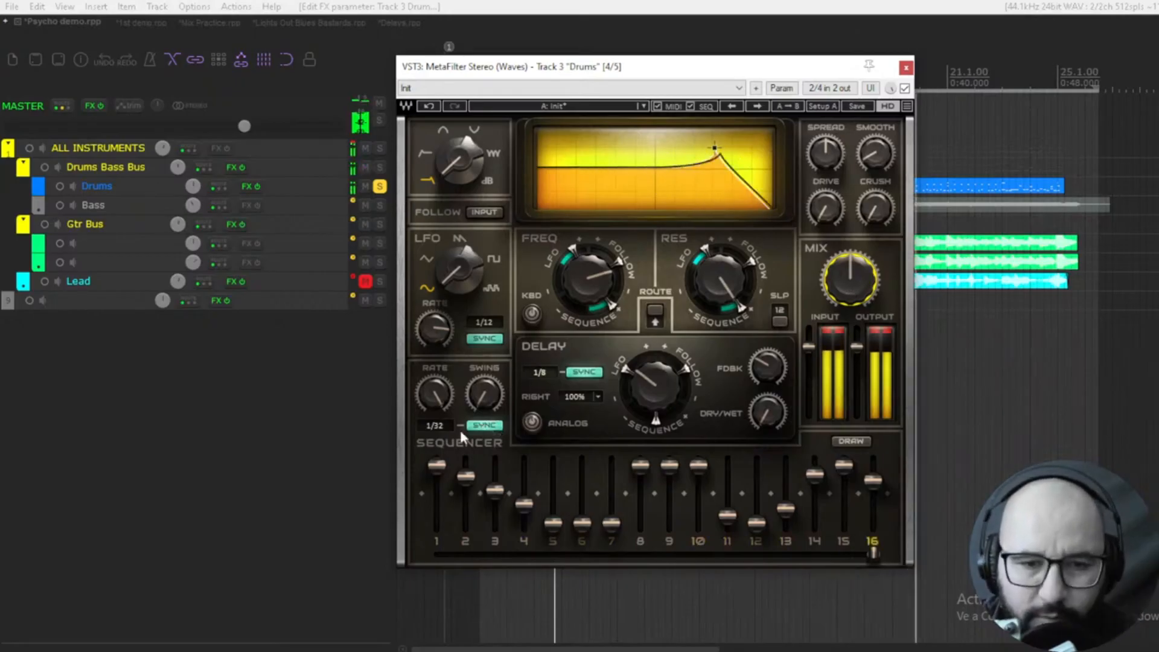
pyautogui.click(483, 394)
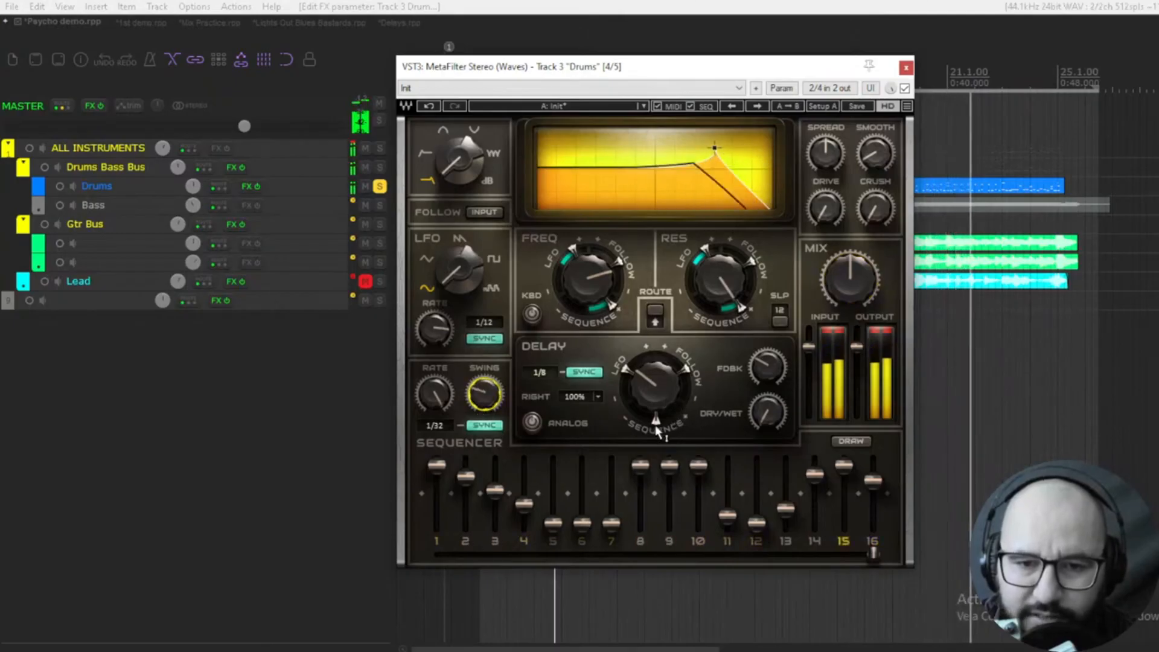
# Set the delay to 3/16 with sequence modulation of 68.4 and a dry/wet mix of 12.2
pyautogui.moveTo(654, 424); pyautogui.dragTo(654, 403)
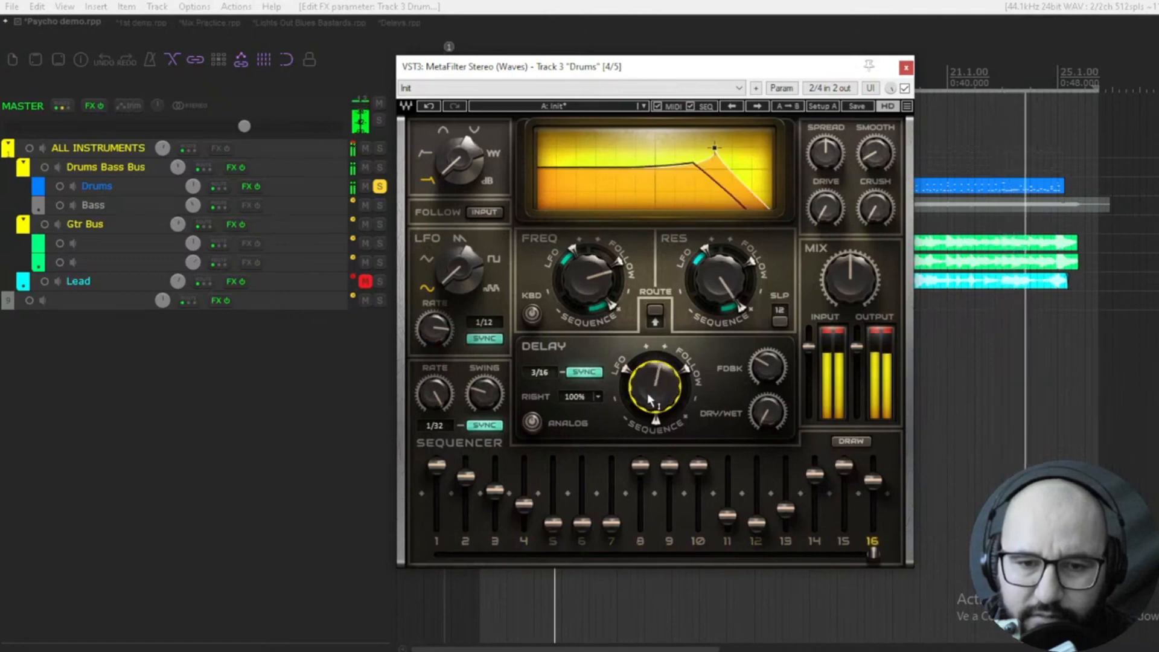
pyautogui.moveTo(656, 420); pyautogui.dragTo(656, 386)
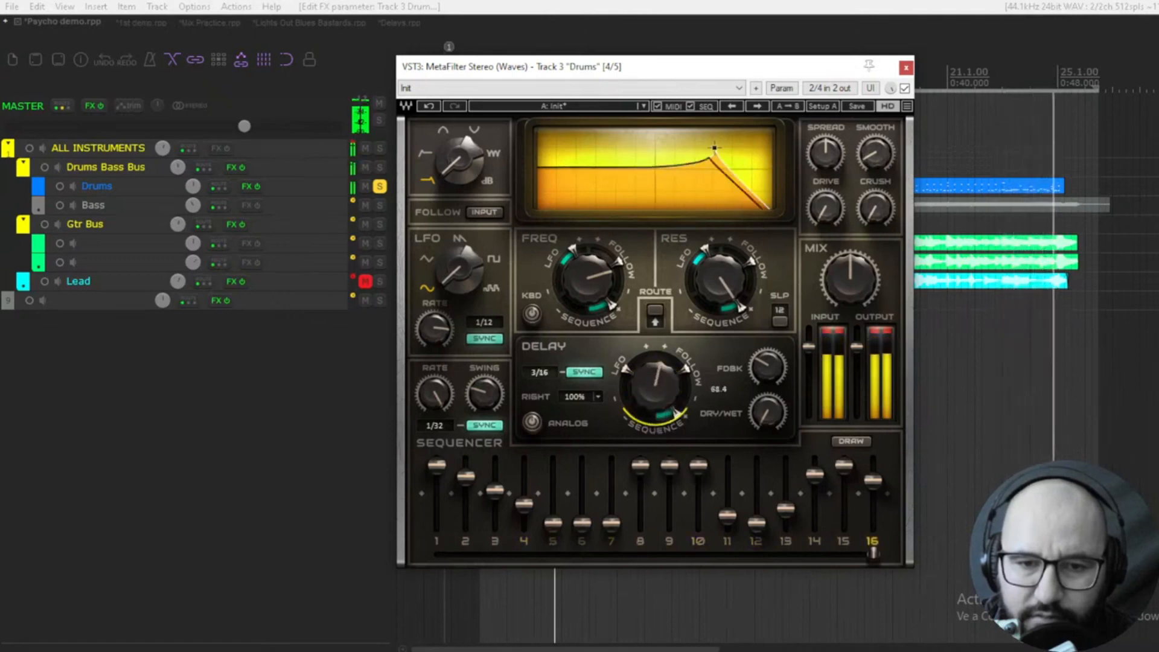
pyautogui.moveTo(766, 414); pyautogui.dragTo(767, 375)
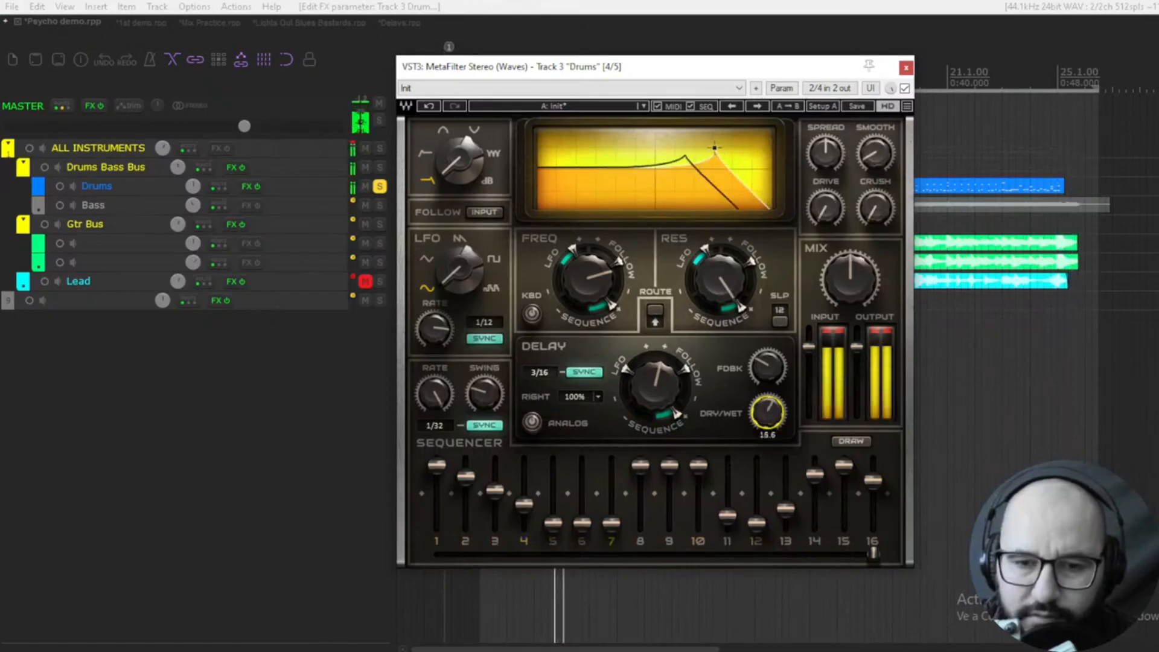
pyautogui.moveTo(767, 413); pyautogui.dragTo(766, 420)
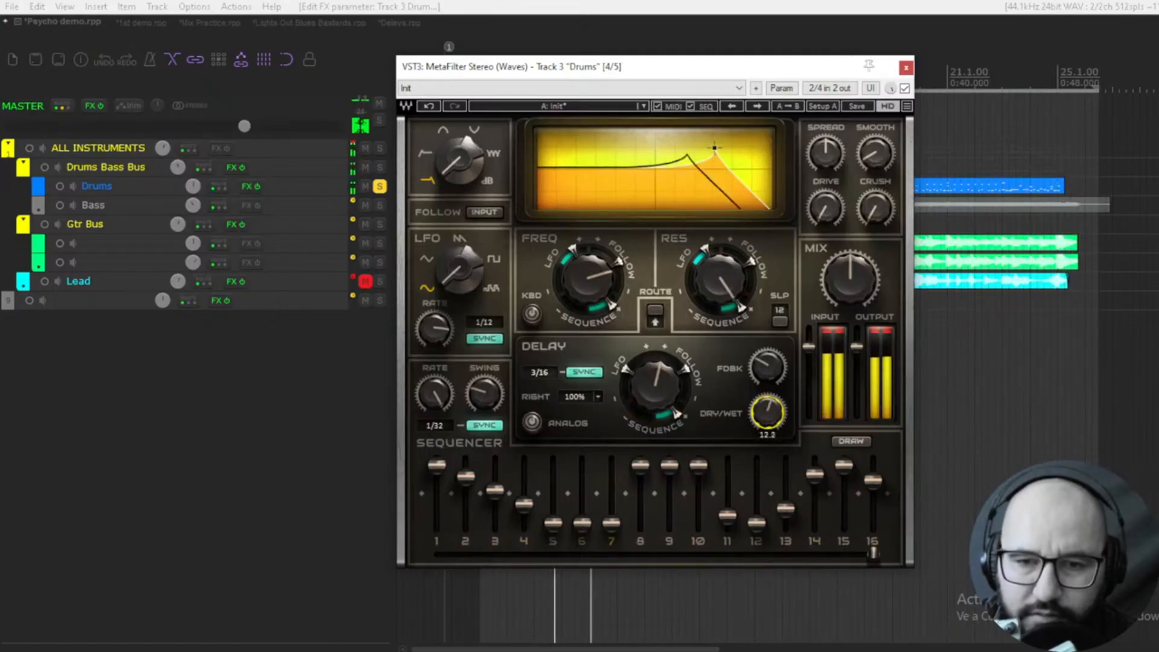
# Add drive at 29.8, a wider stereo spread and some crush, and bring the overall mix to -36.0
pyautogui.moveTo(850, 278); pyautogui.dragTo(849, 260)
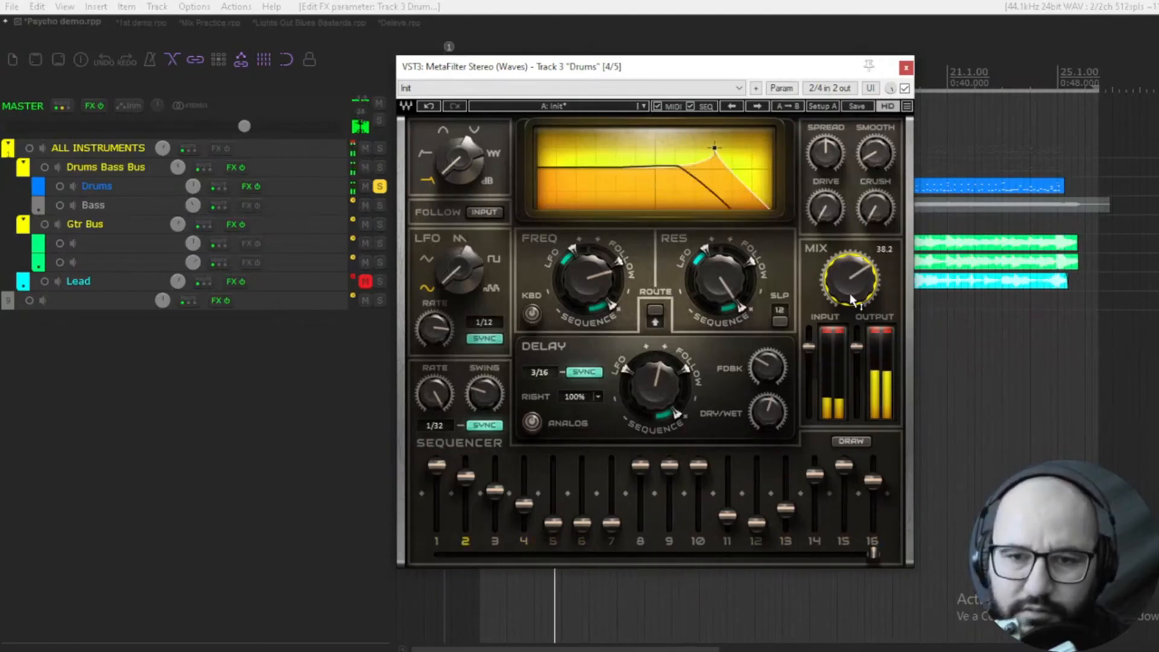
pyautogui.click(822, 208)
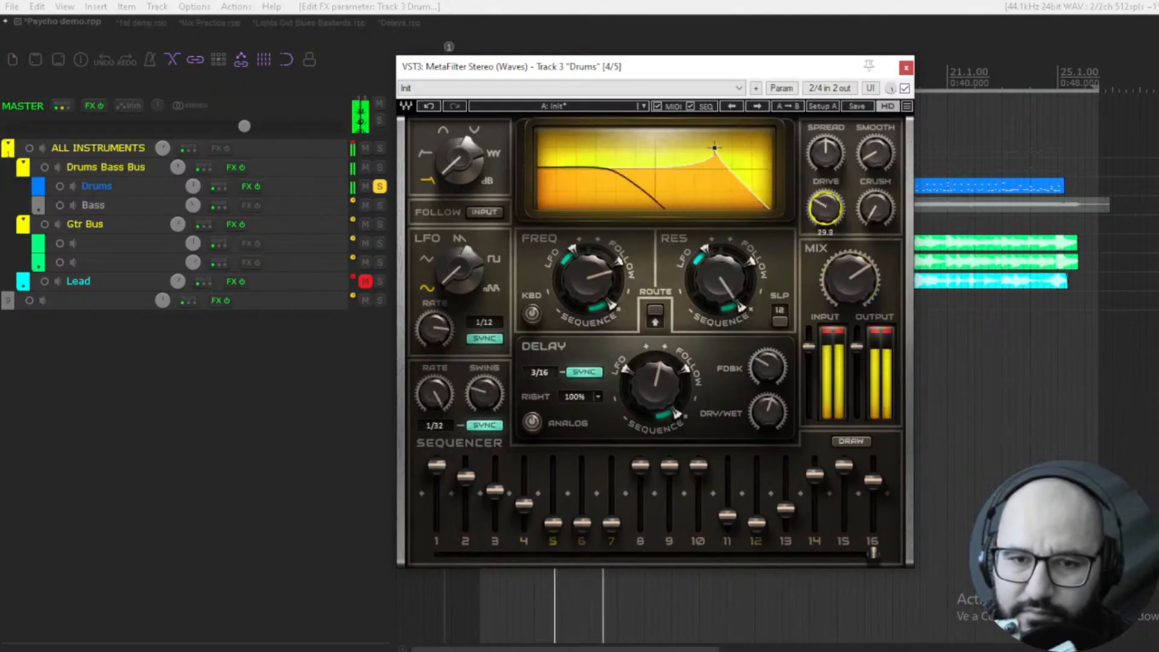
pyautogui.click(824, 171)
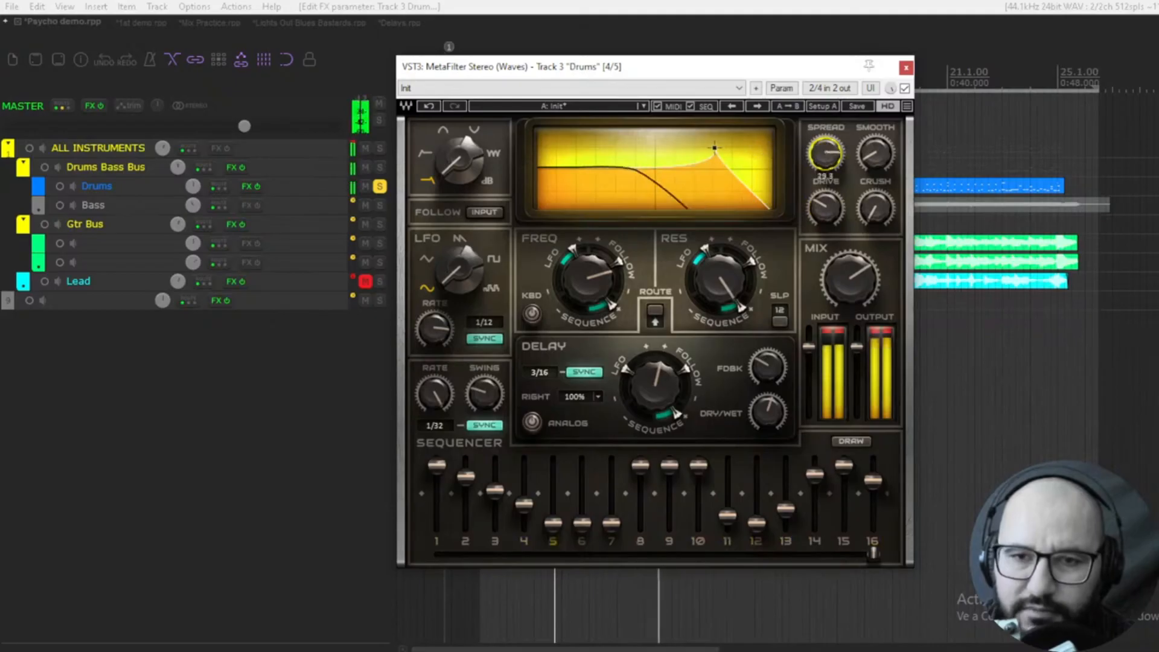
pyautogui.click(874, 209)
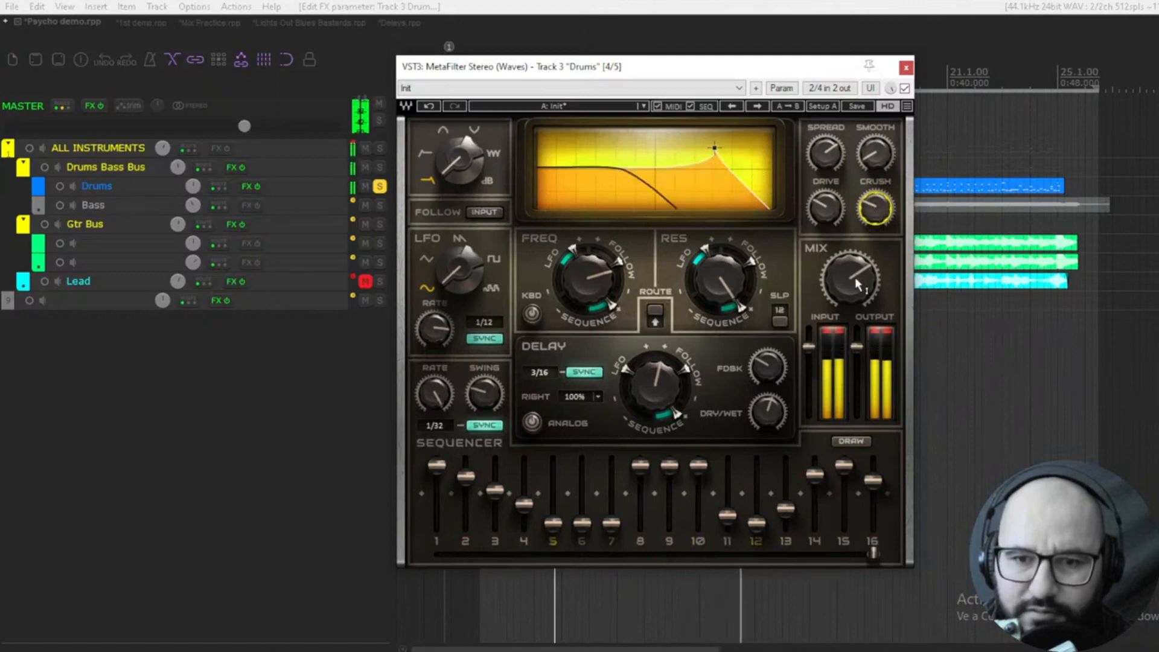
pyautogui.moveTo(849, 276)
pyautogui.mouseDown()
pyautogui.moveTo(845, 293)
pyautogui.moveTo(845, 273)
pyautogui.mouseUp()
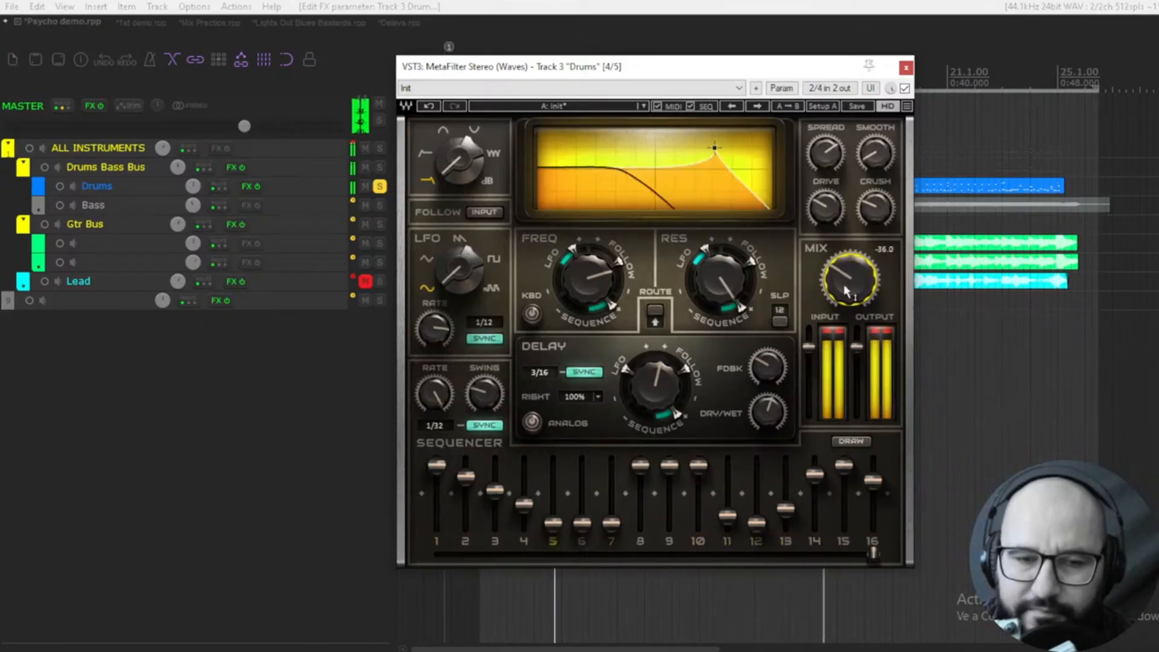
# Change the LFO waveform to sawtooth, lower the overall mix slightly further and stop playback
pyautogui.click(456, 279)
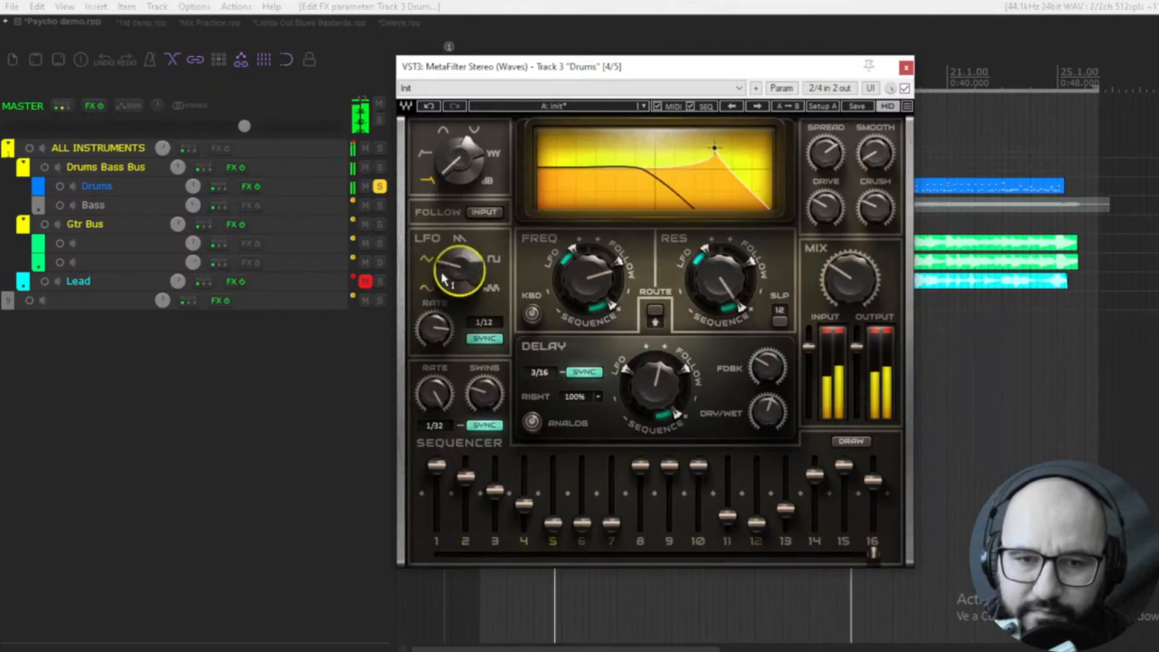
pyautogui.moveTo(449, 272); pyautogui.dragTo(449, 264)
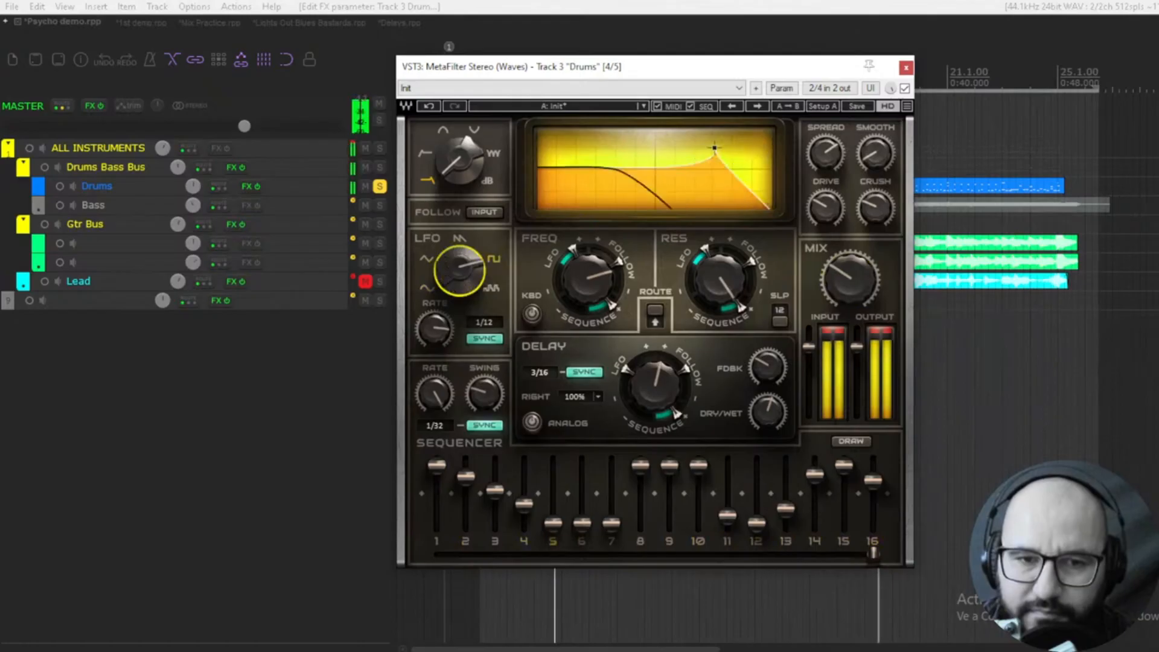
pyautogui.moveTo(849, 283); pyautogui.dragTo(850, 279)
pyautogui.press('space')
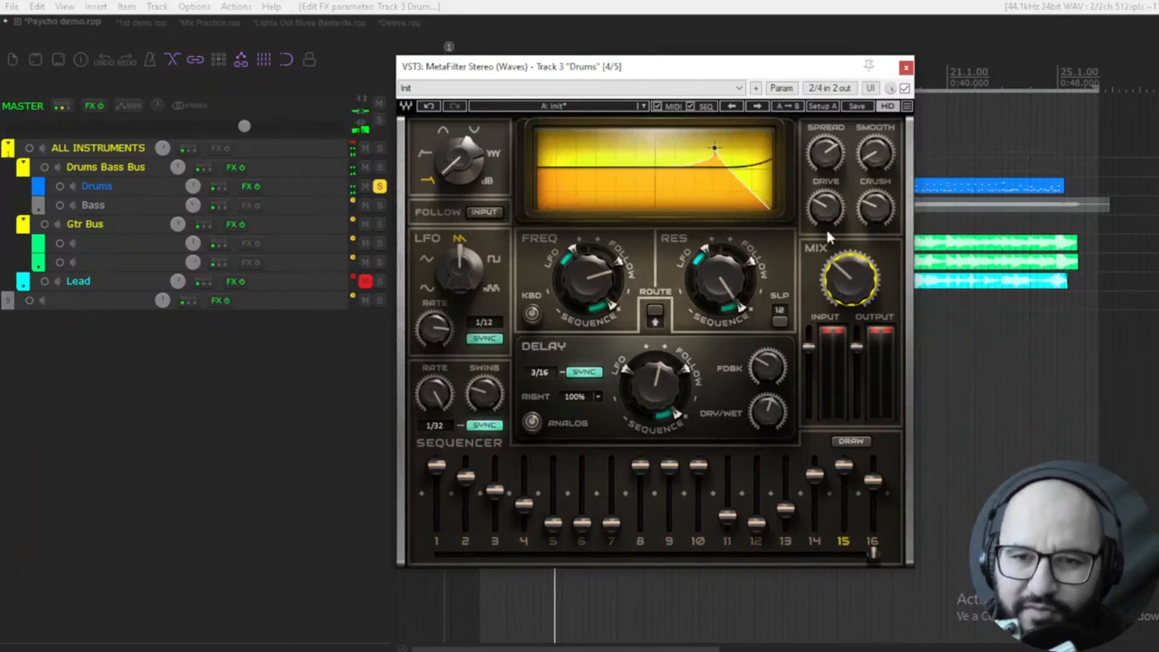
# Bypass MetaFilter on the Drums track and close its window
pyautogui.click(904, 88)
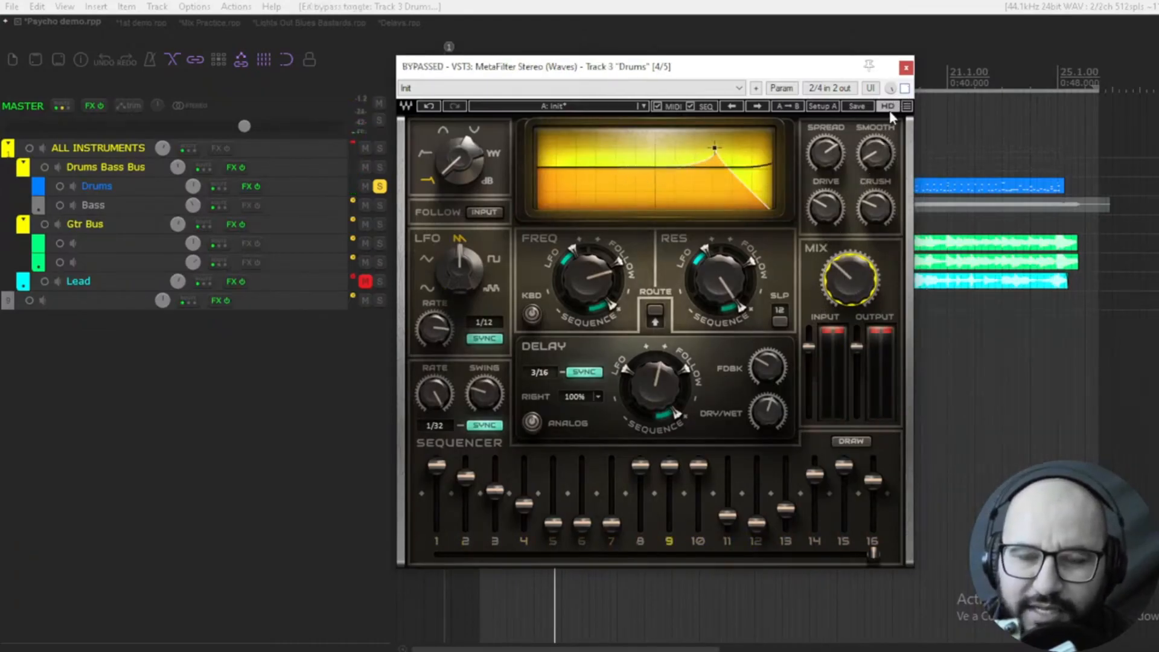
pyautogui.click(905, 69)
# Open the MetaFilter Stereo plugin on the master track and reposition its window
pyautogui.rightClick(89, 112)
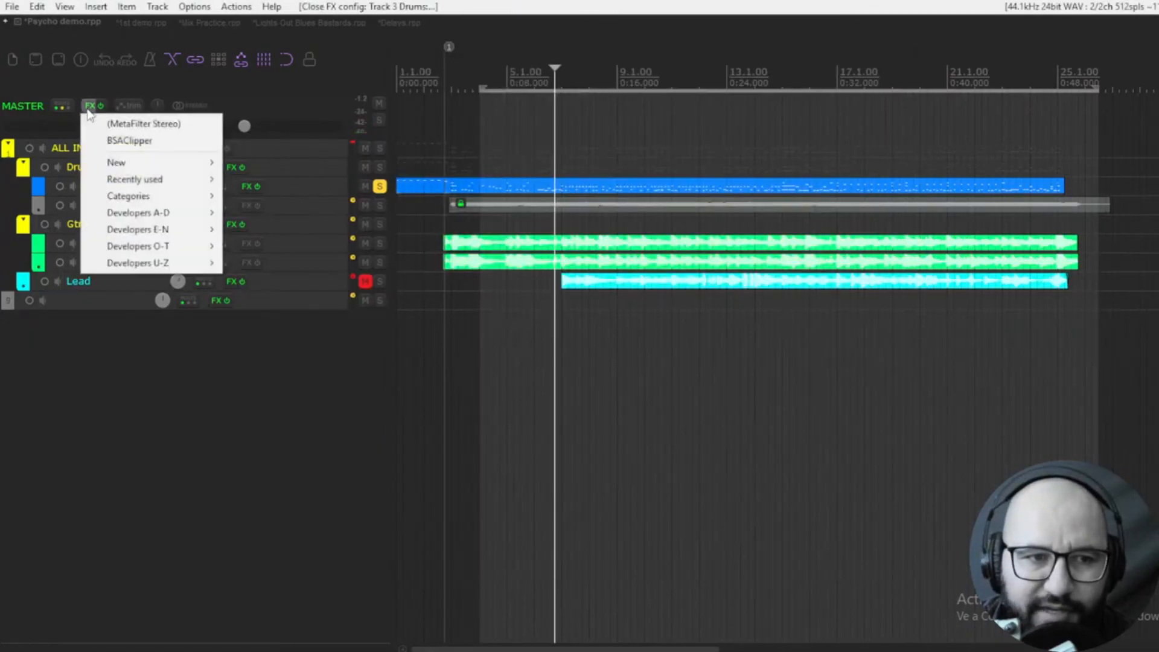
pyautogui.click(93, 121)
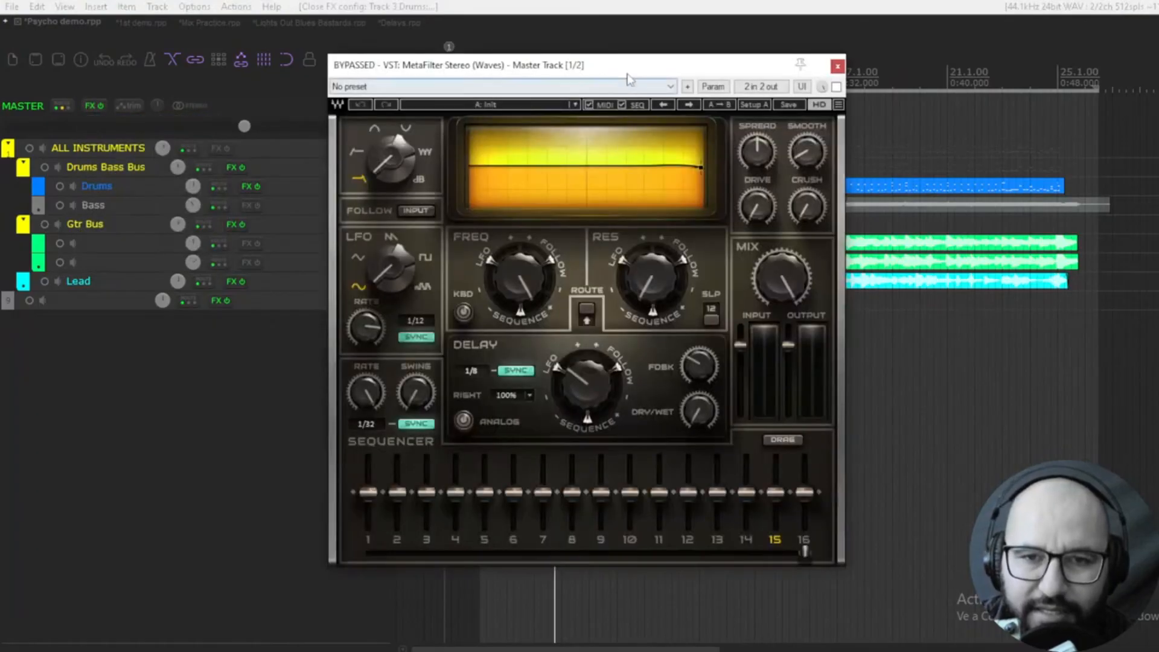
pyautogui.moveTo(628, 72); pyautogui.dragTo(639, 78)
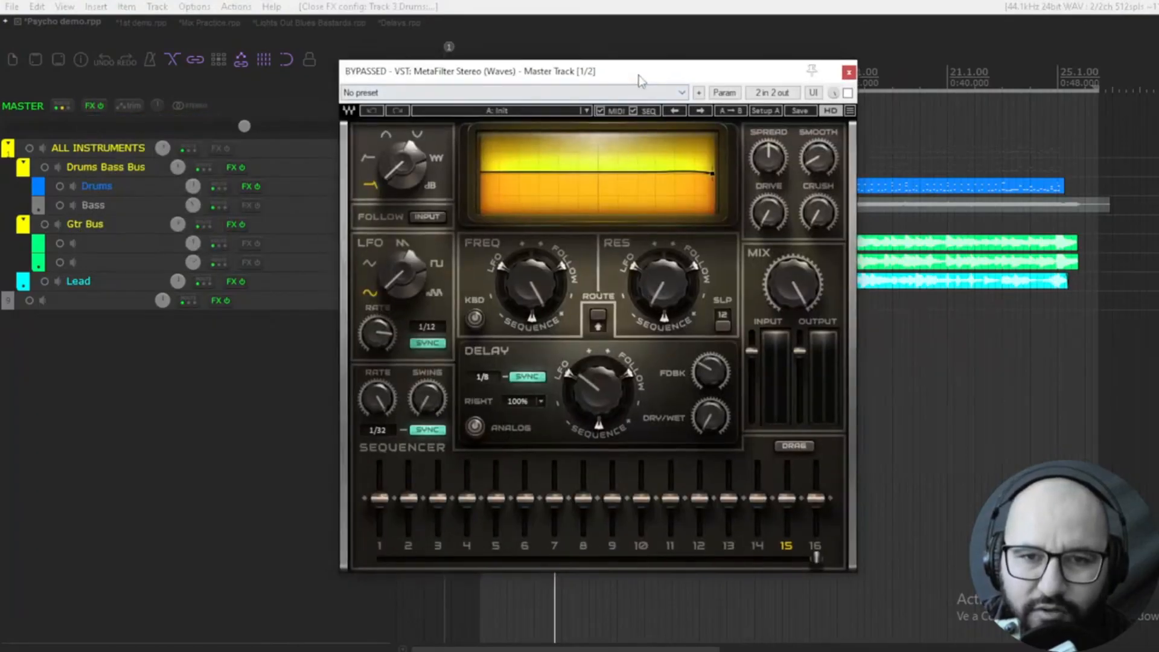
# Check the factory preset categories, keep Init, and take the master's MetaFilter out of bypass during playback
pyautogui.click(534, 109)
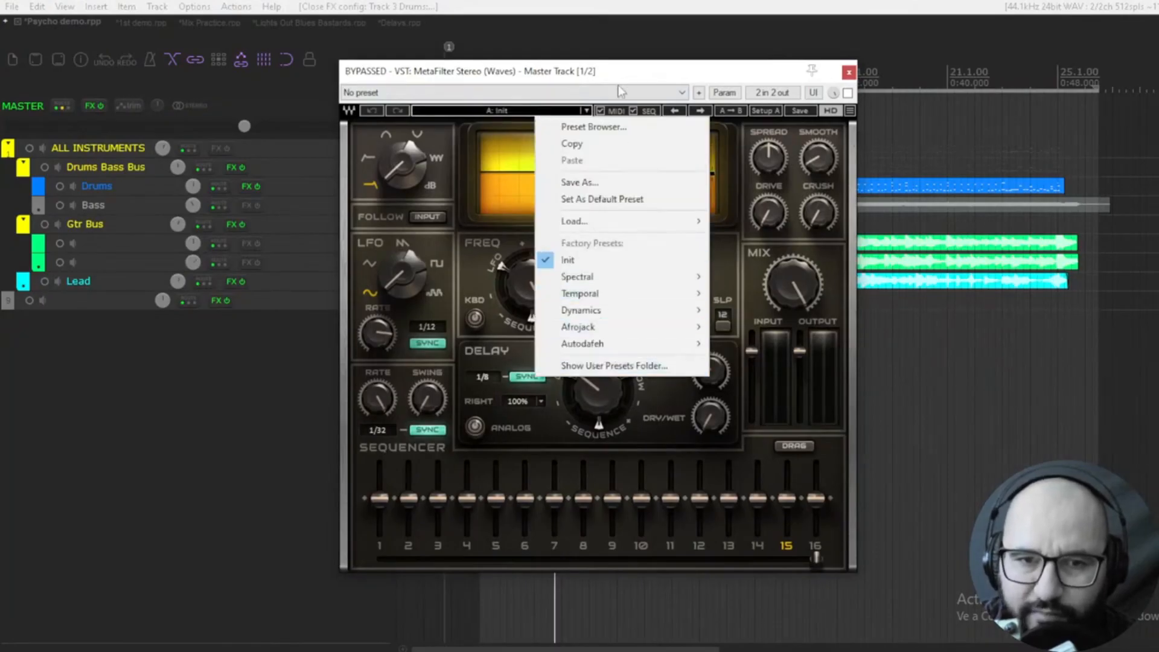
pyautogui.click(710, 202)
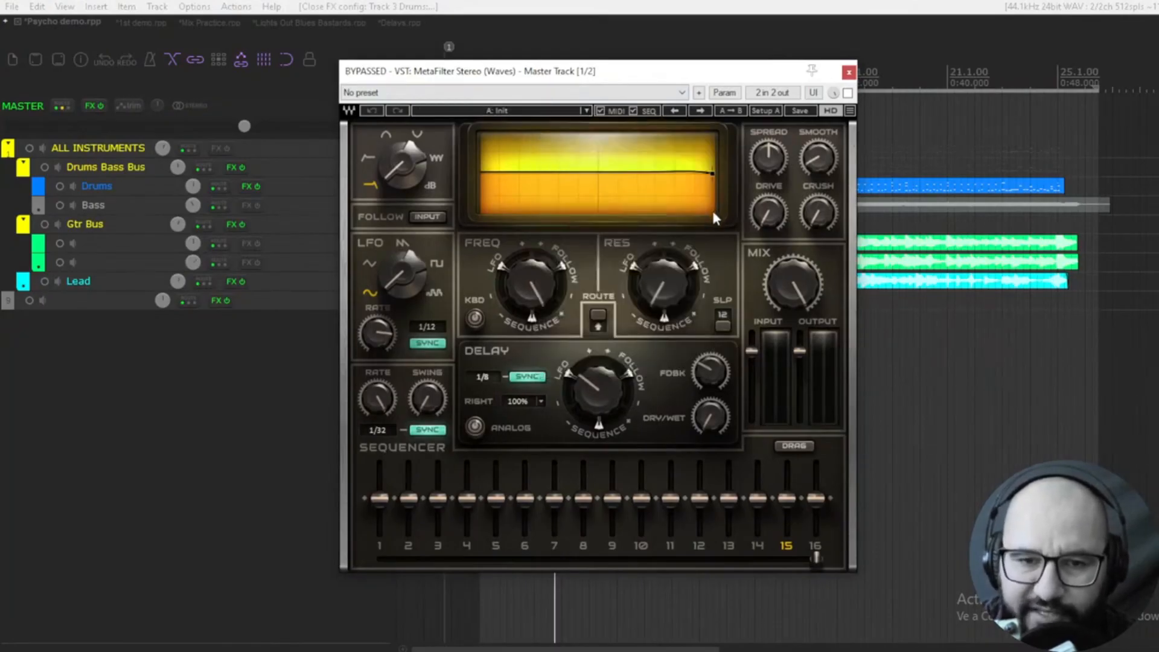
pyautogui.click(847, 93)
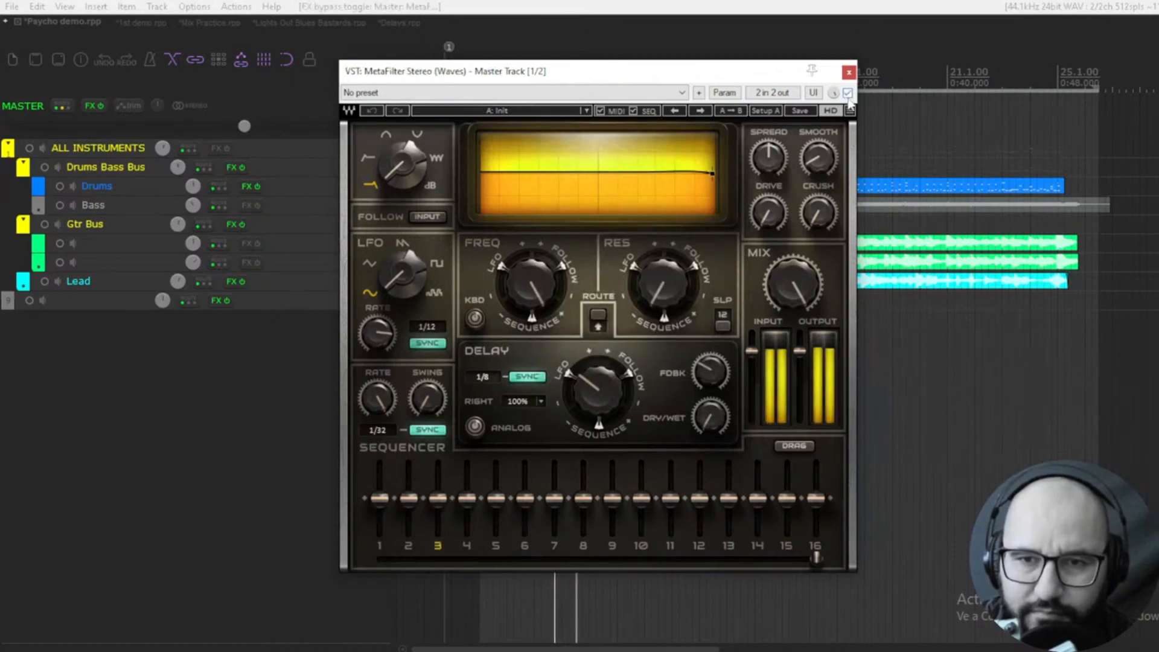
# Load the Seq LFO 1 preset and set the sequencer modulation amount on the filter resonance to 65.4
pyautogui.click(699, 111)
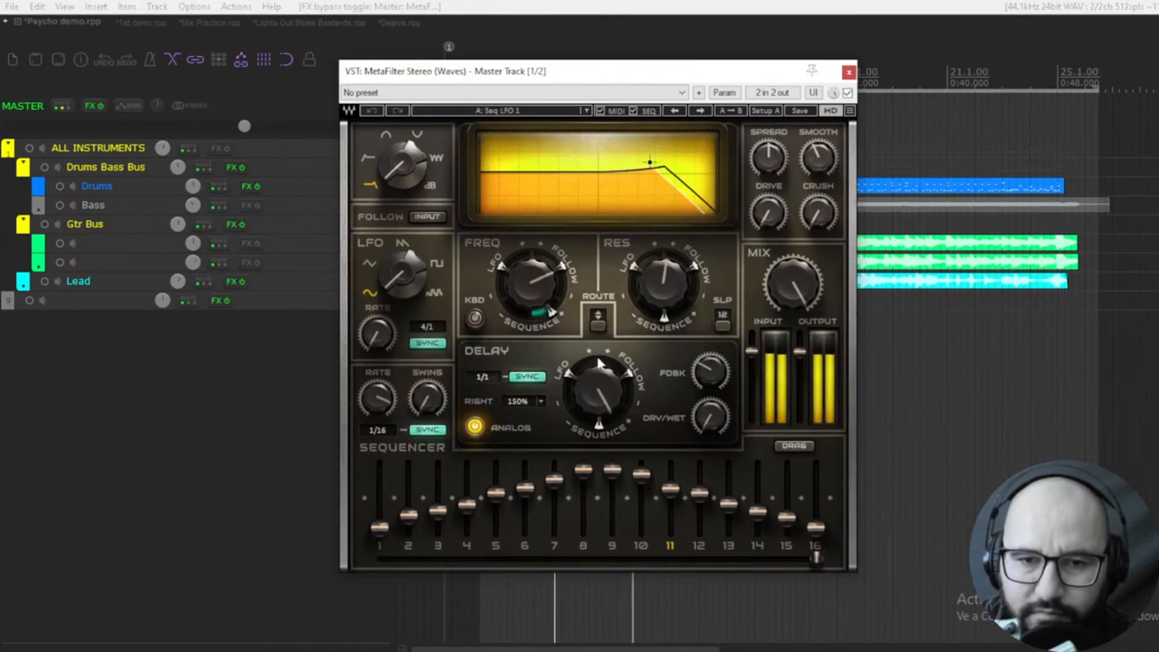
pyautogui.moveTo(667, 322); pyautogui.dragTo(667, 290)
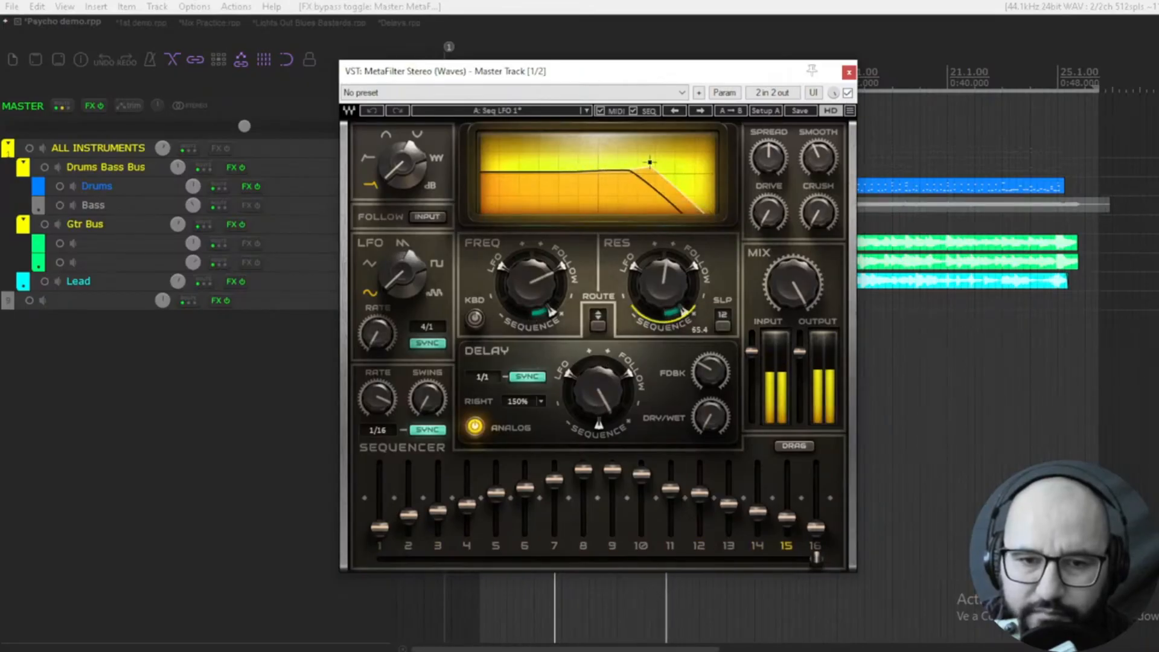
# Audition the AutoWah, Seq LFO 2 and LP SEQ 1 presets, and switch the filter type of LP SEQ 1 to high-pass
pyautogui.click(701, 111)
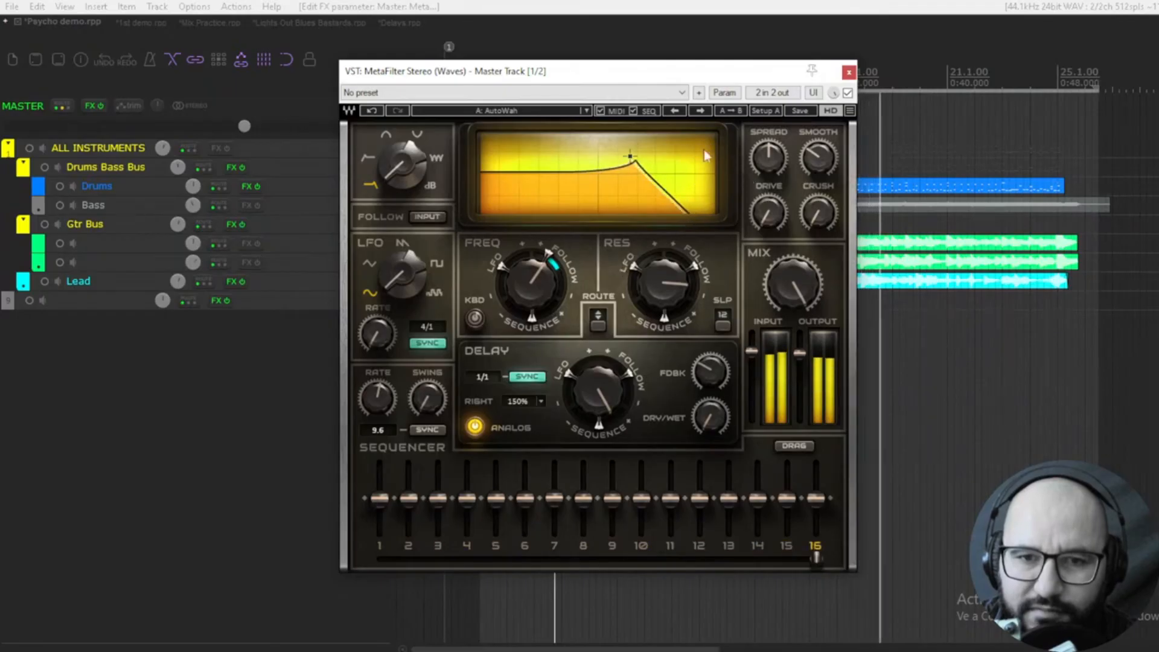
pyautogui.click(702, 110)
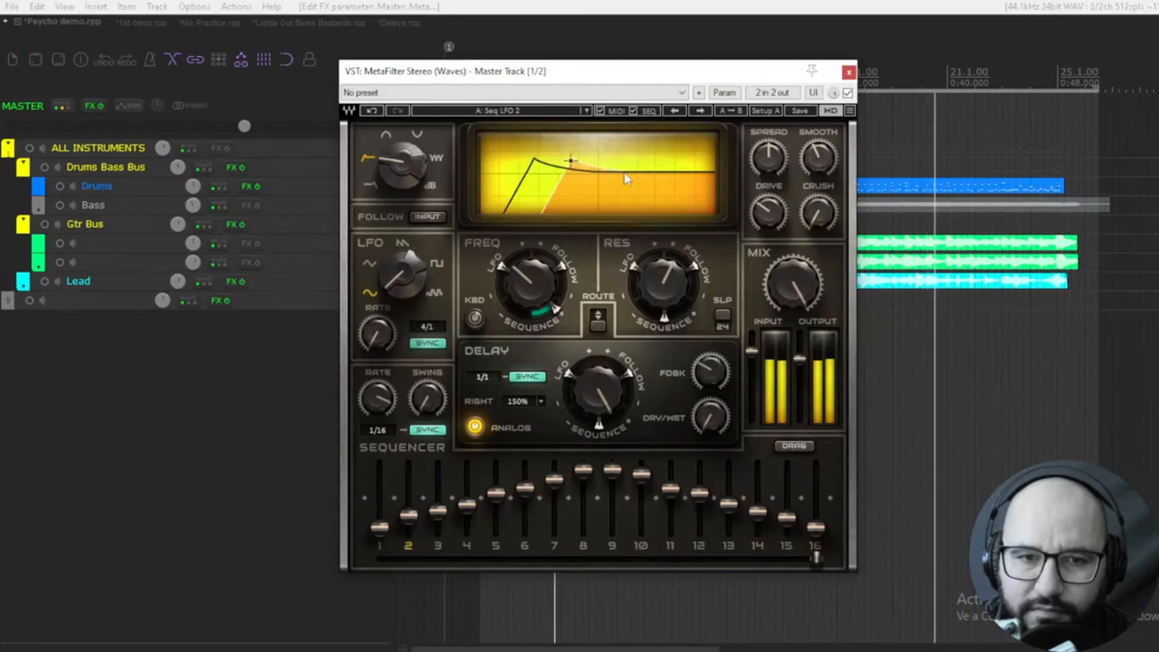
pyautogui.click(701, 111)
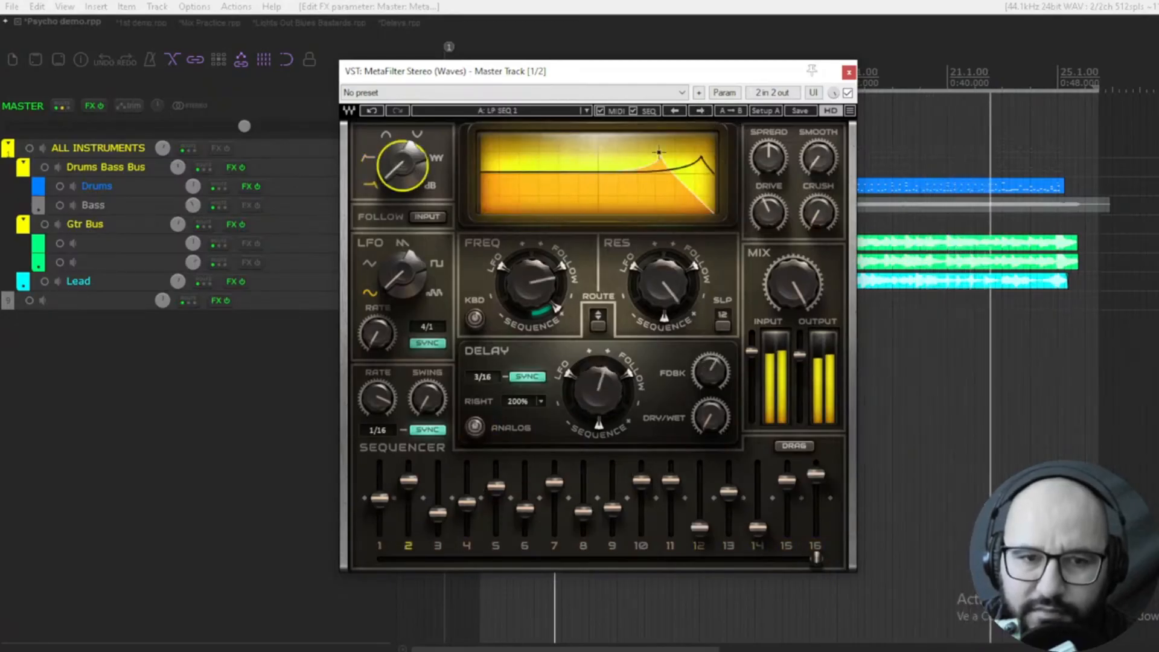
pyautogui.moveTo(411, 181); pyautogui.dragTo(447, 164)
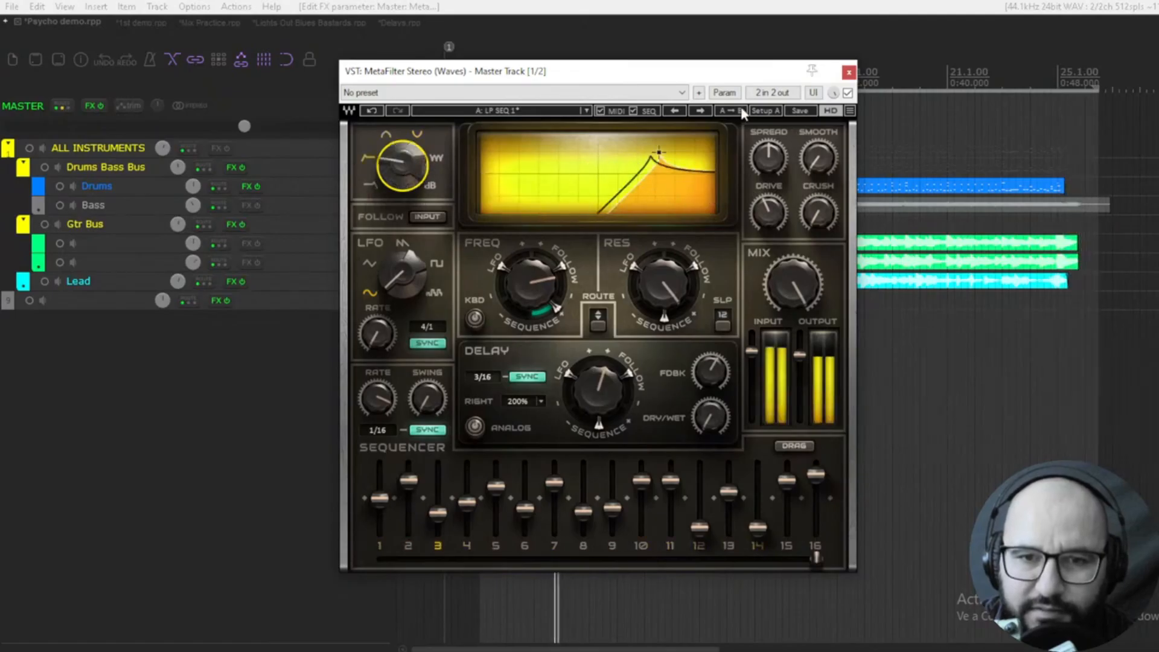
# Audition the HP Seq 1 preset, load BP Seq 1 and stop playback
pyautogui.click(698, 111)
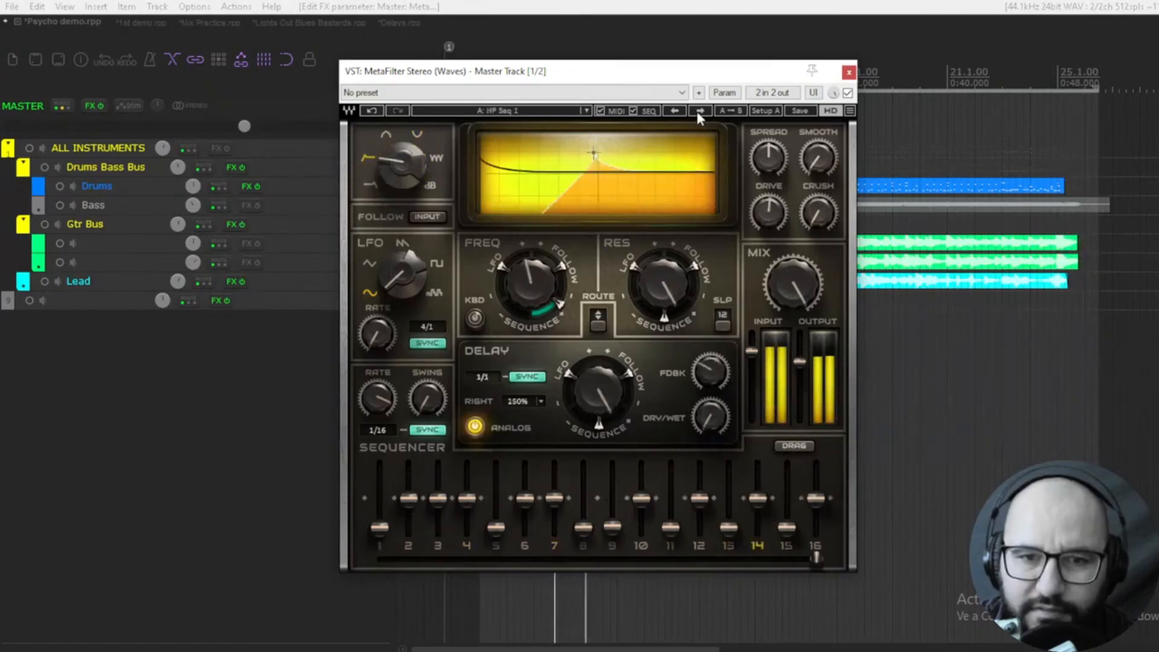
pyautogui.click(697, 111)
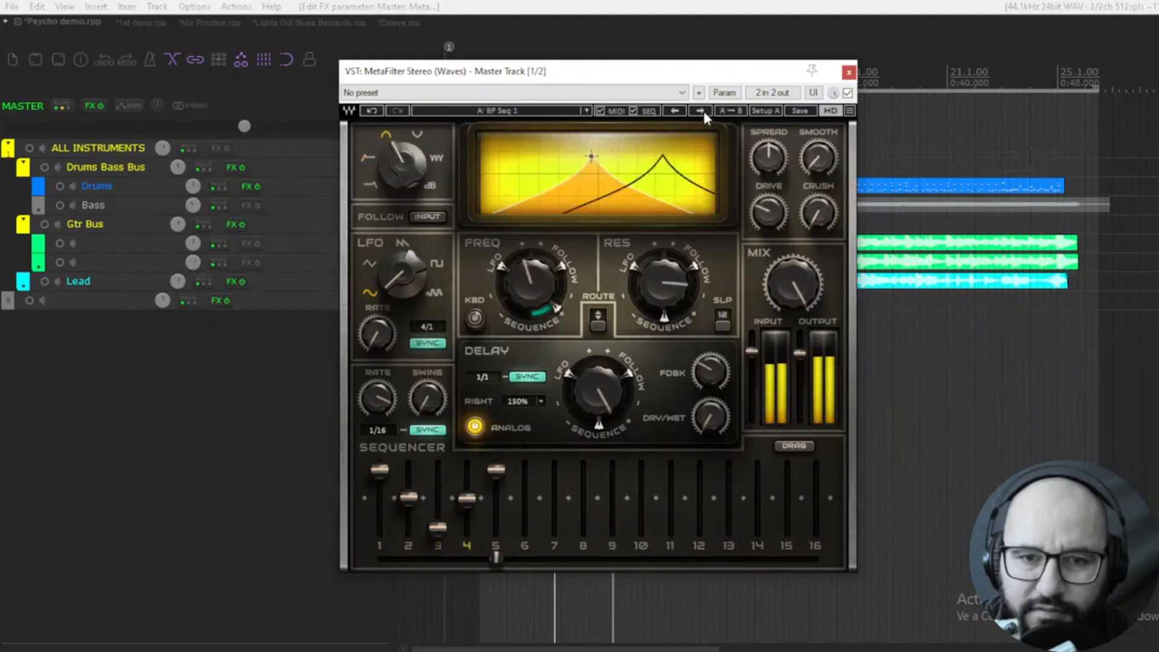
pyautogui.press('space')
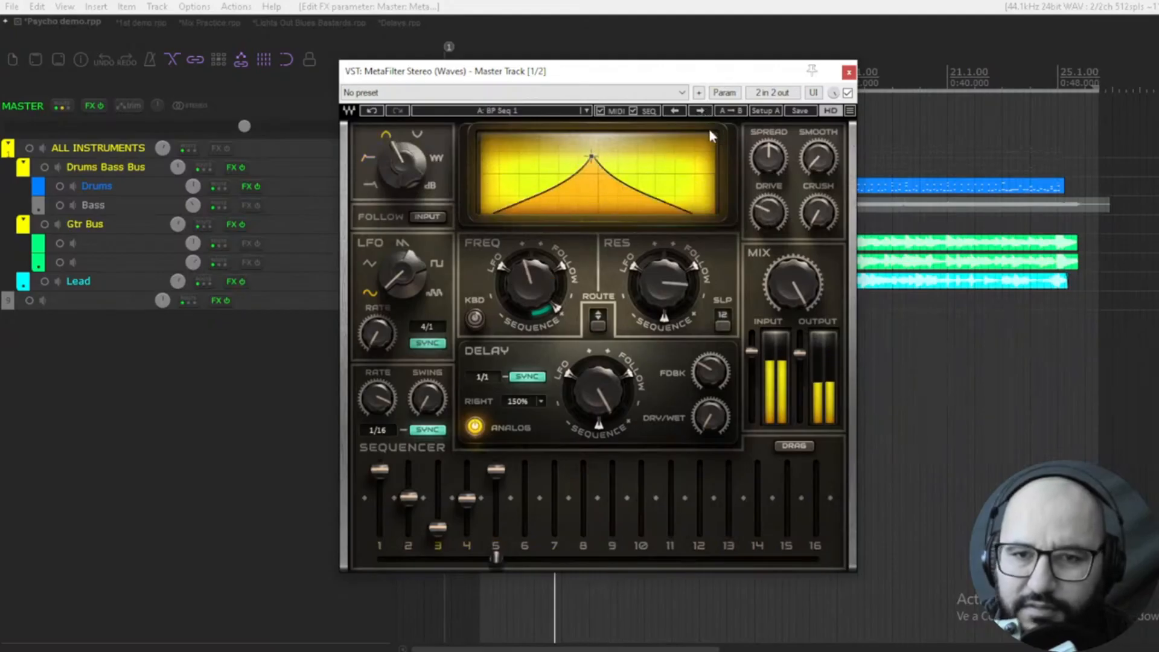
# Bypass MetaFilter on the master track and close its plugin window
pyautogui.click(847, 93)
pyautogui.click(849, 76)
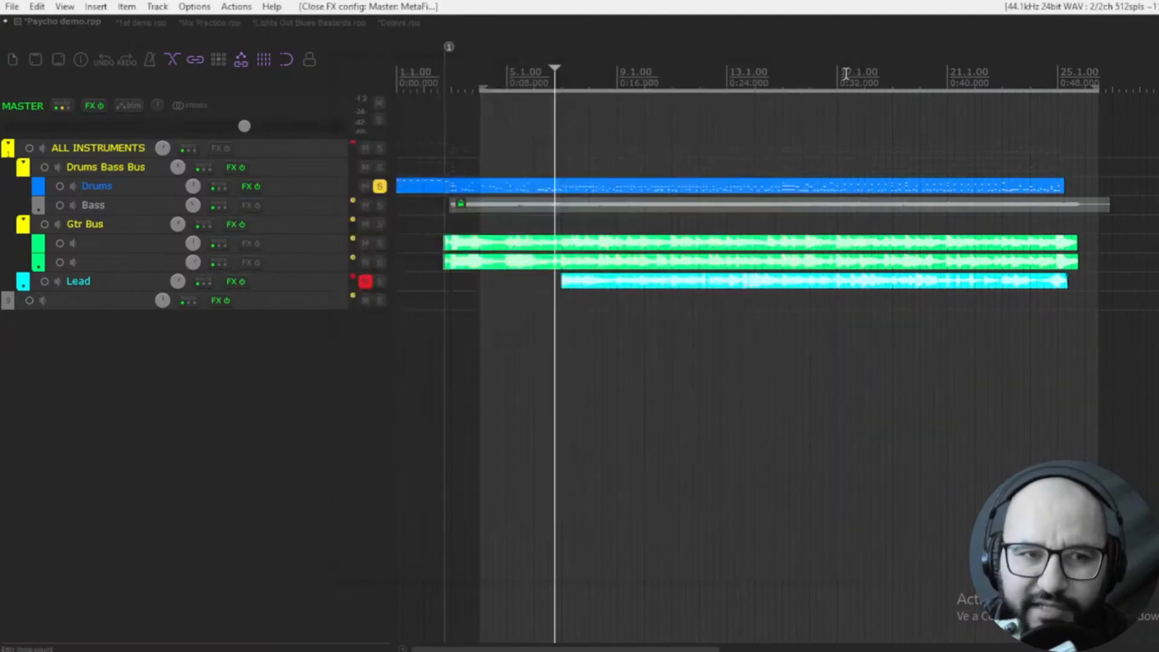